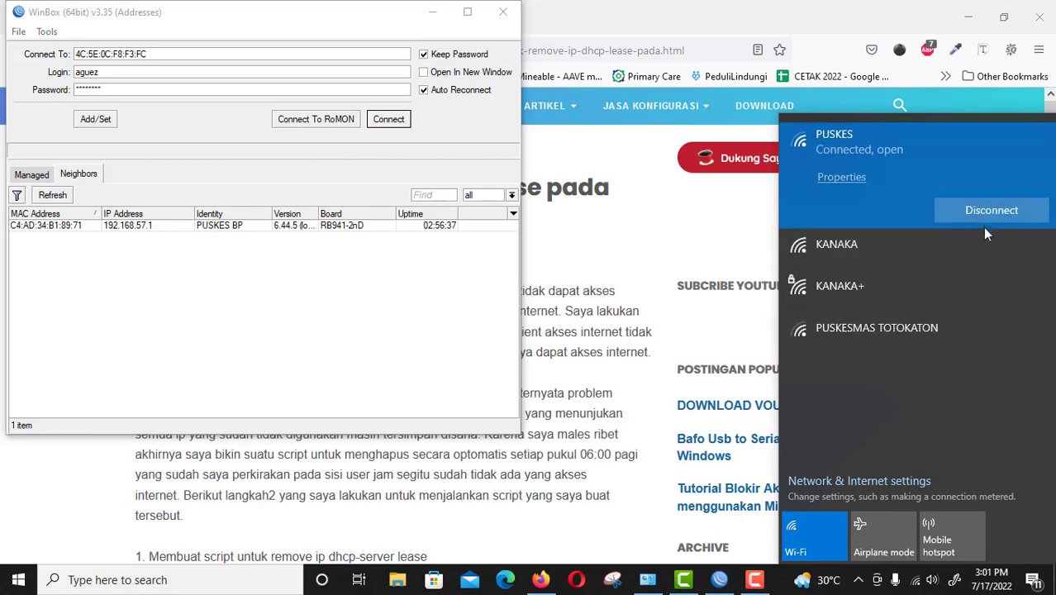
Disconnect from the PUSKES Wi-Fi network and enable the Ethernet adapter in Network Connections.
click(976, 210)
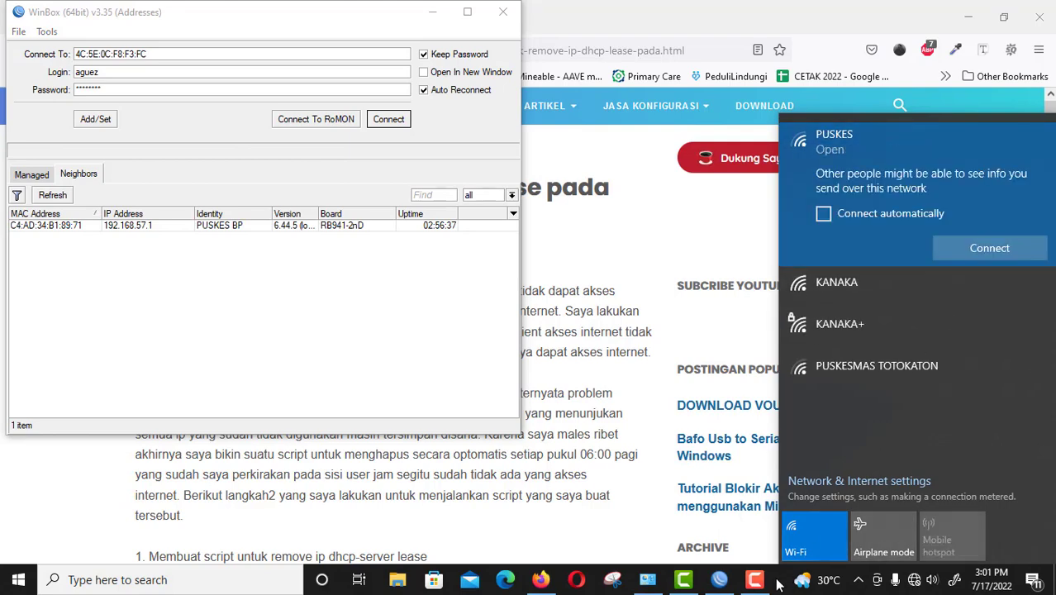
mouse_move(729, 585)
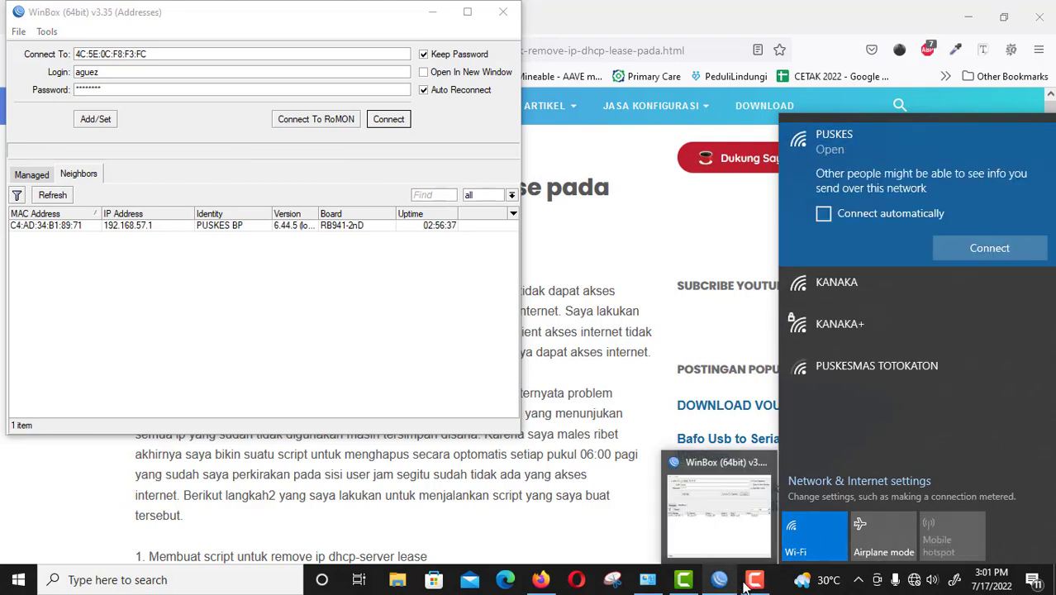
click(648, 579)
right_click(131, 113)
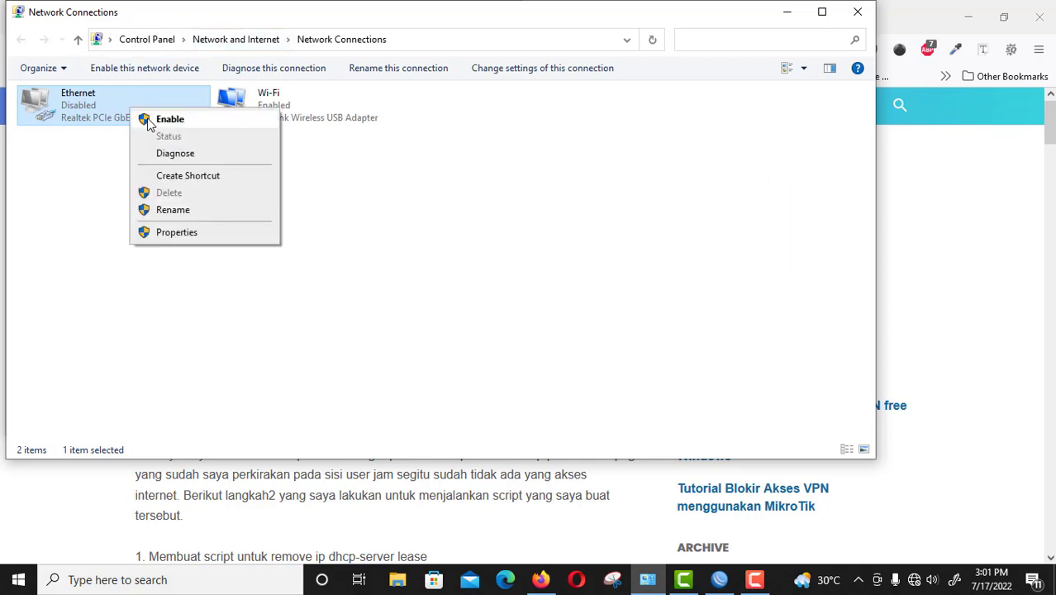
click(149, 121)
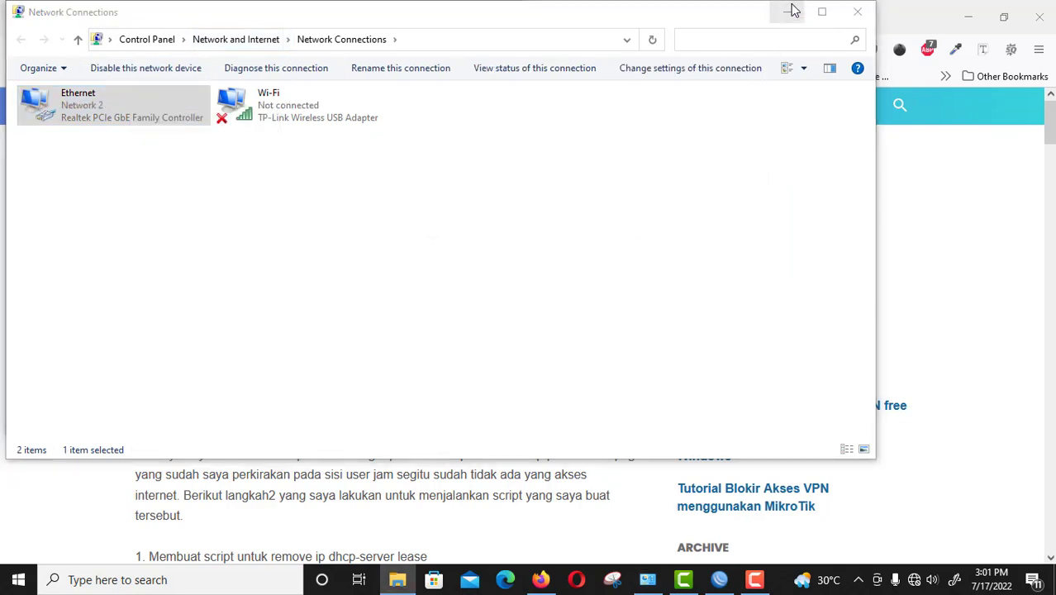
click(792, 10)
Switch to WinBox, connect to the router 4C:5E:0C:F8:F3:FC, and close the already open DHCP Server window.
click(719, 581)
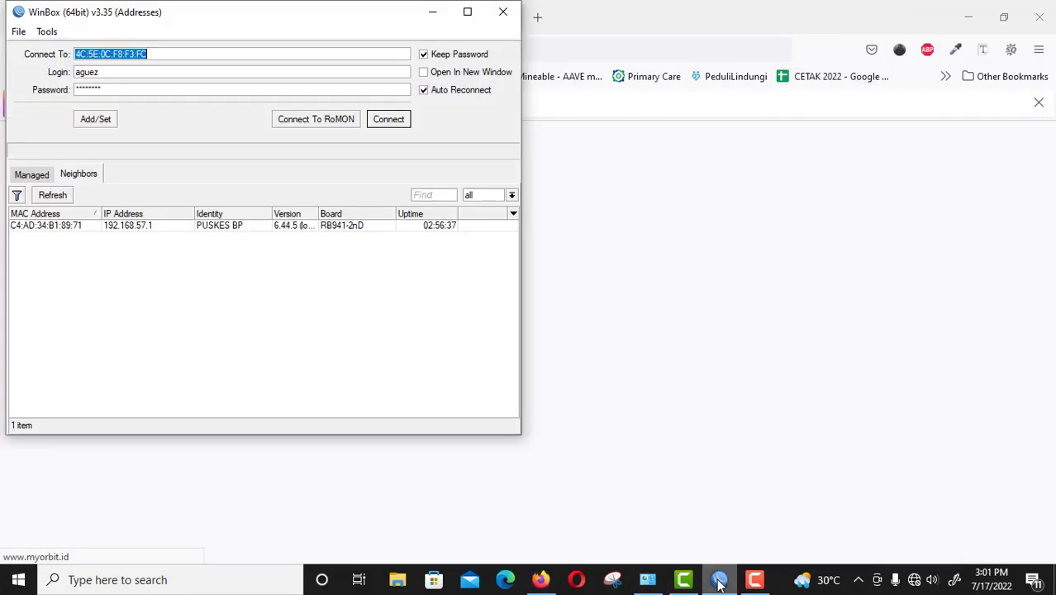
click(389, 122)
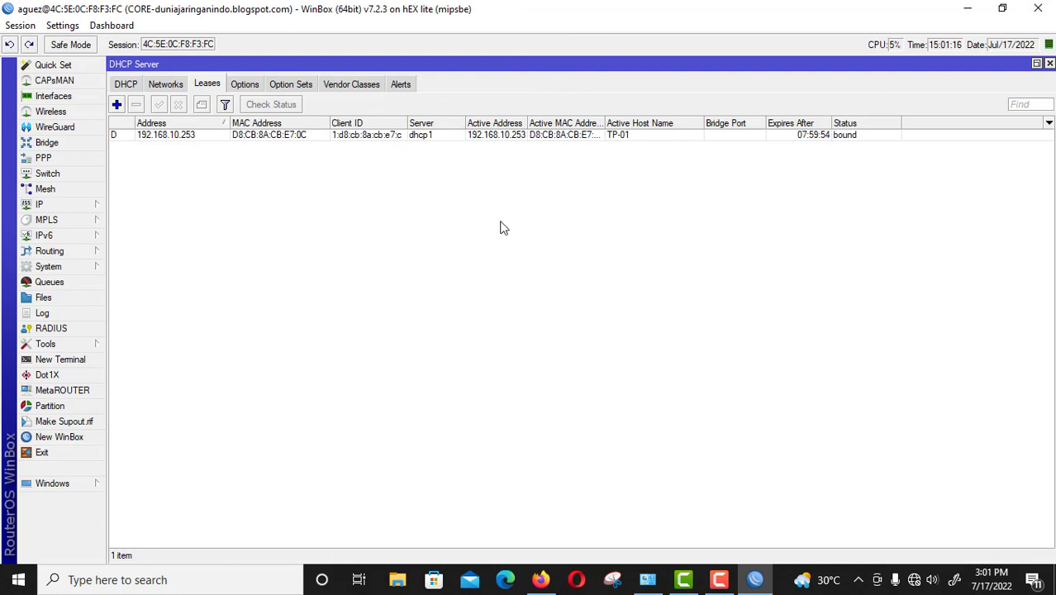
click(1049, 64)
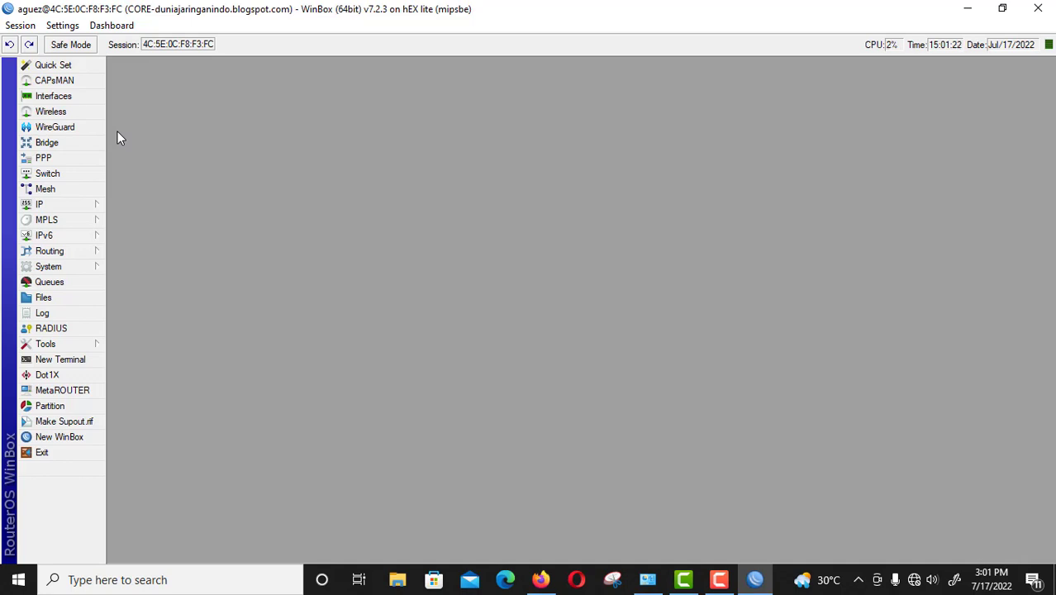
Open the router's DHCP server settings and review the configured networks and current leases.
click(59, 208)
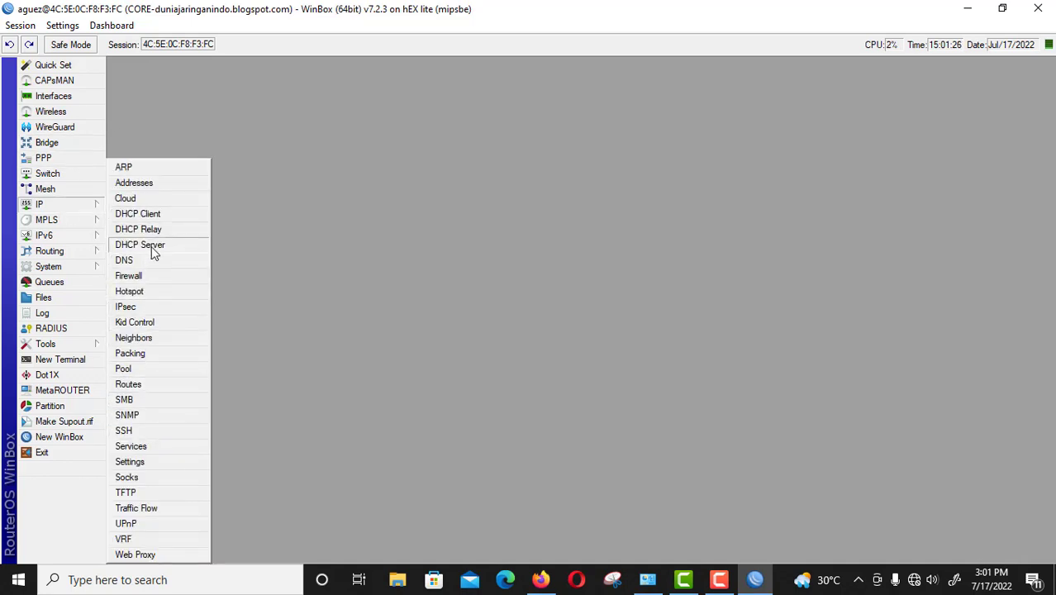
click(208, 250)
click(171, 85)
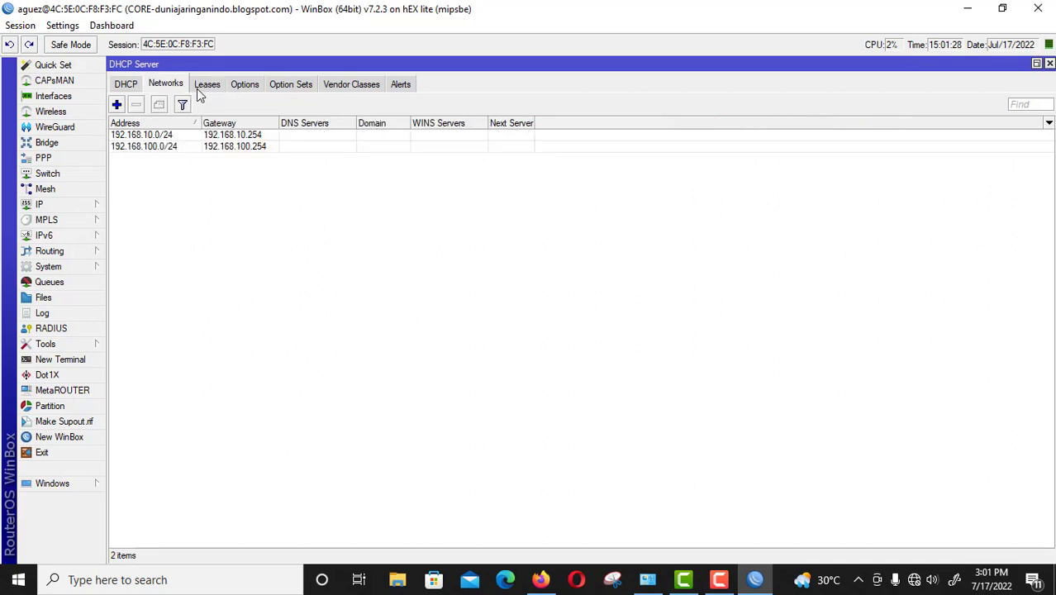
click(207, 85)
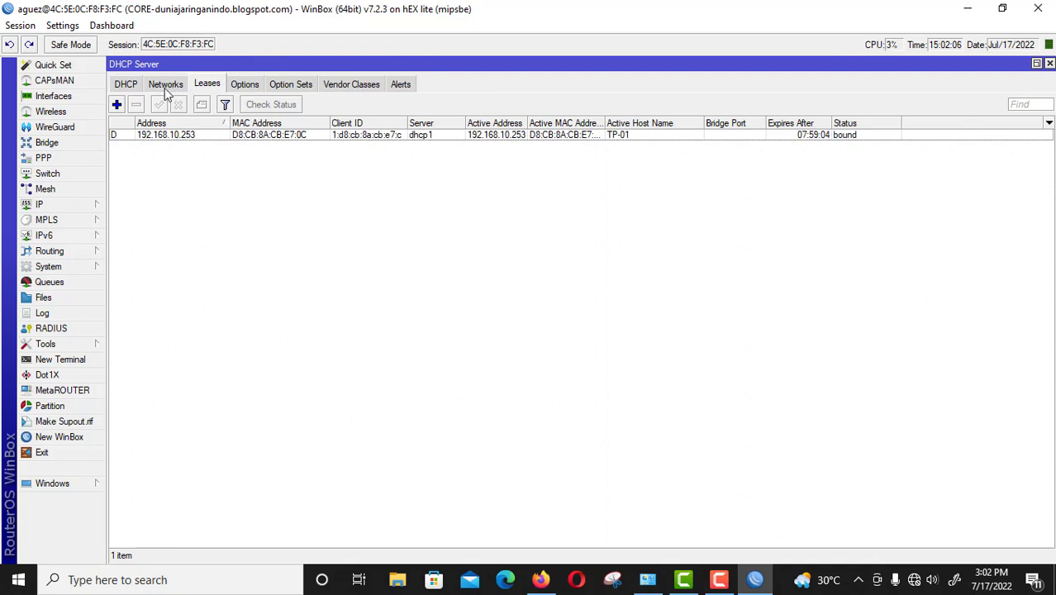
Compare the DHCP servers' lease times with the lease list and inspect the settings of dhcp1.
click(131, 89)
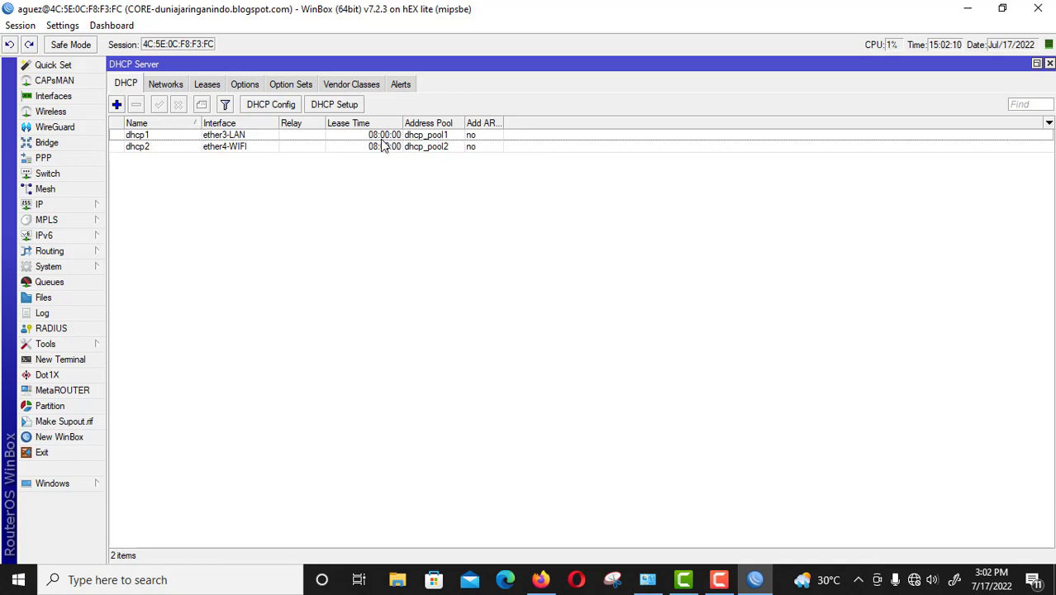
click(207, 86)
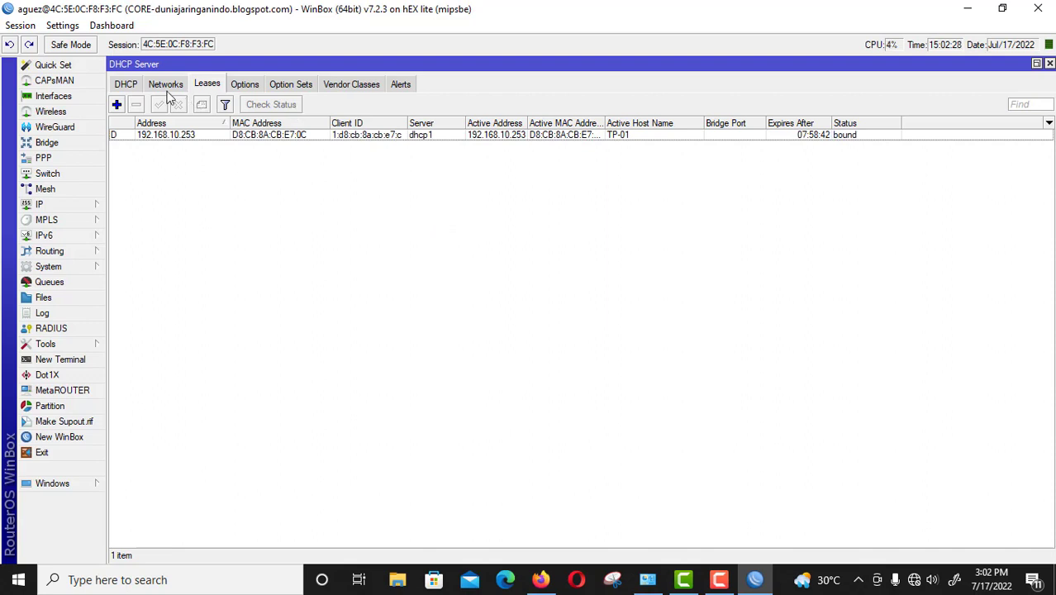
click(132, 86)
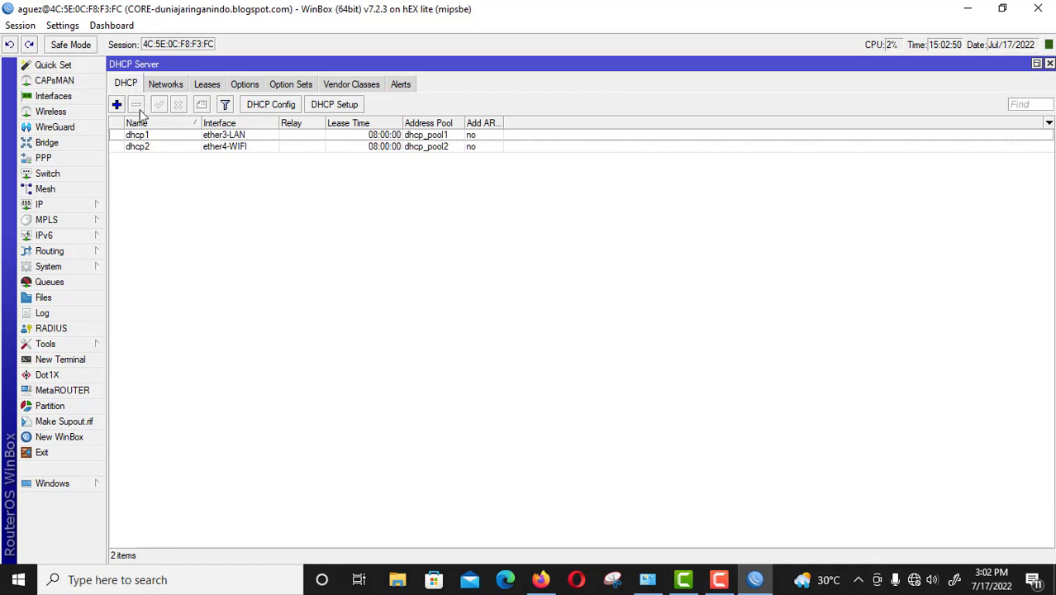
double_click(158, 139)
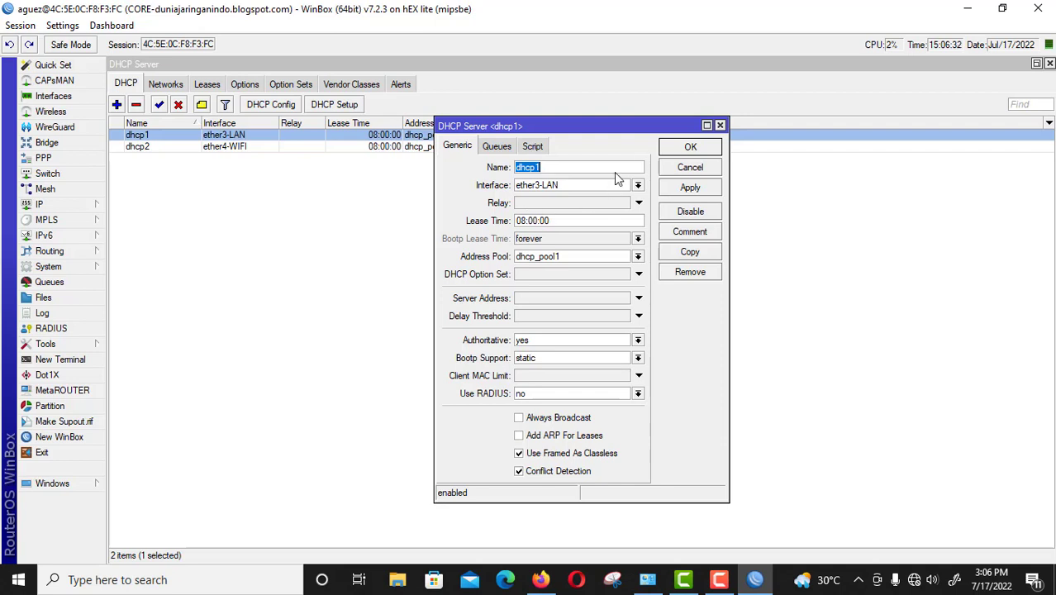
click(720, 125)
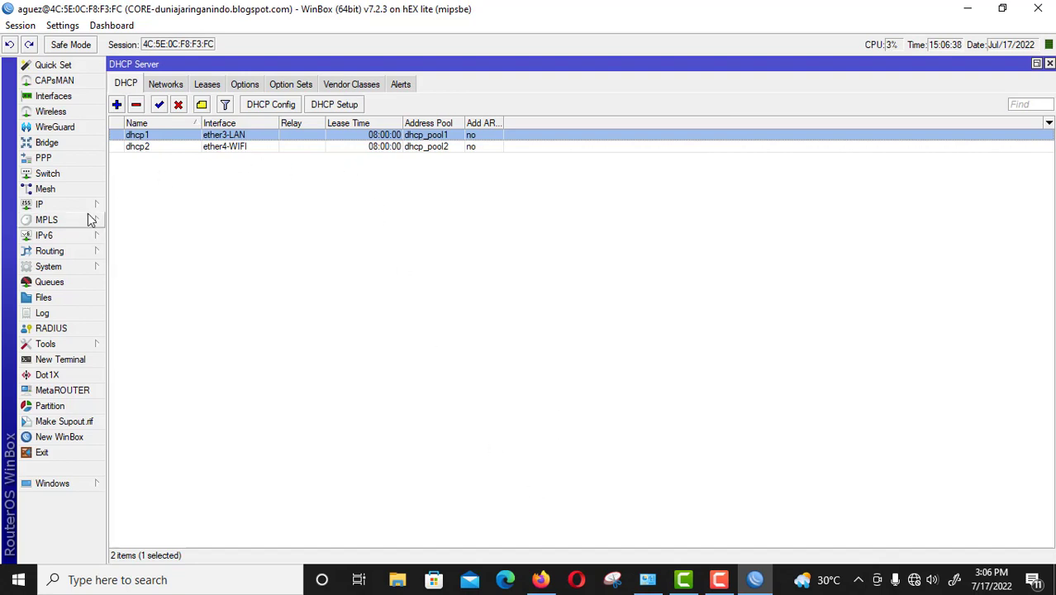
Create a new system script and name it remove-lease-dhcp.
click(72, 267)
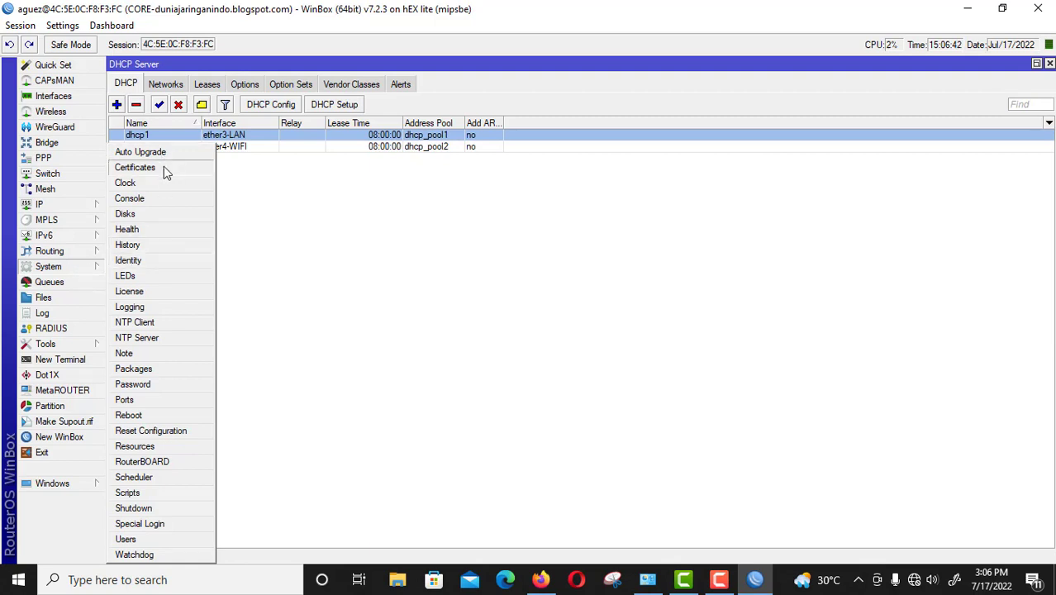
click(183, 494)
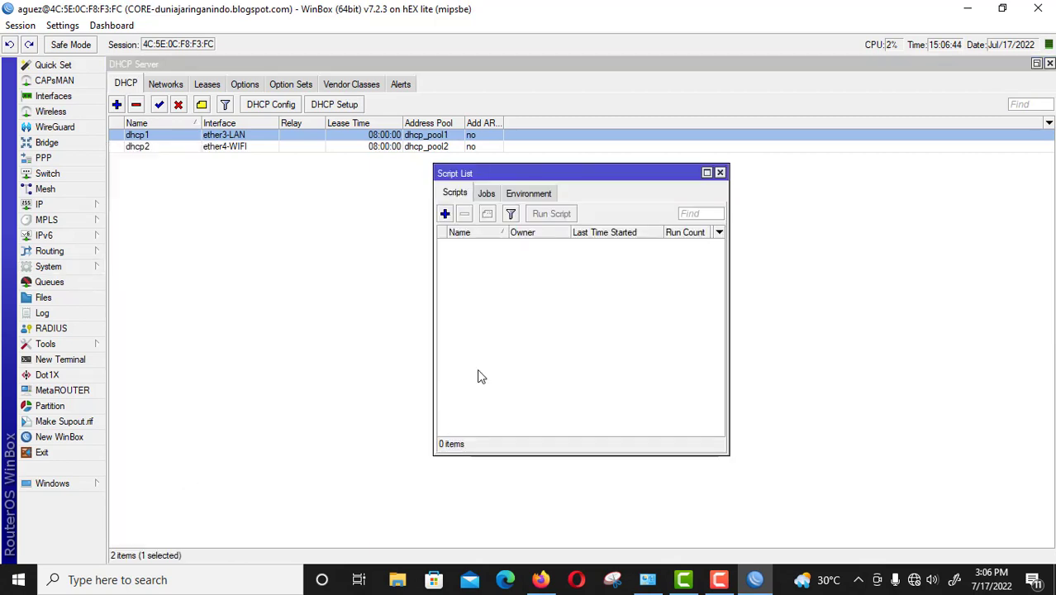
click(446, 214)
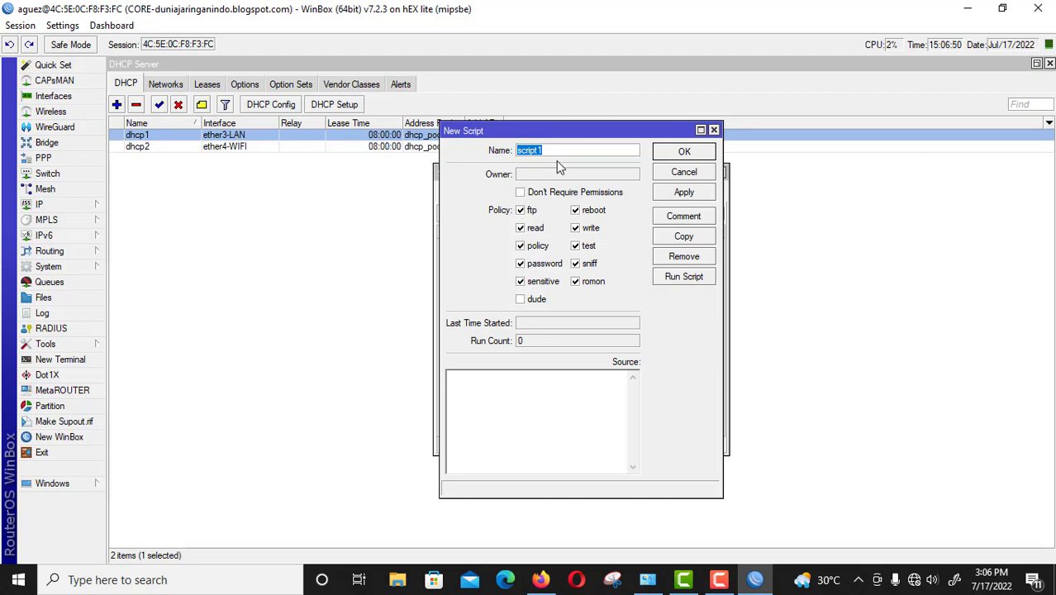
text(remove-lease-)
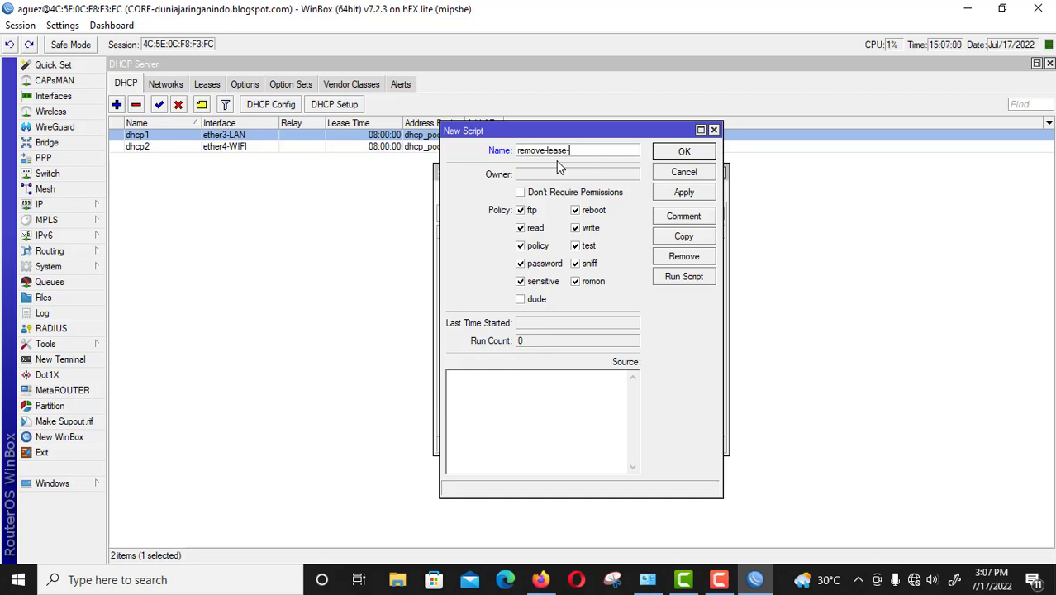
text(dhcp)
Switch to Firefox and copy the DHCP lease removal code from the "Script untuk remove ip dhcp lease pada Mikrotik" article.
click(541, 579)
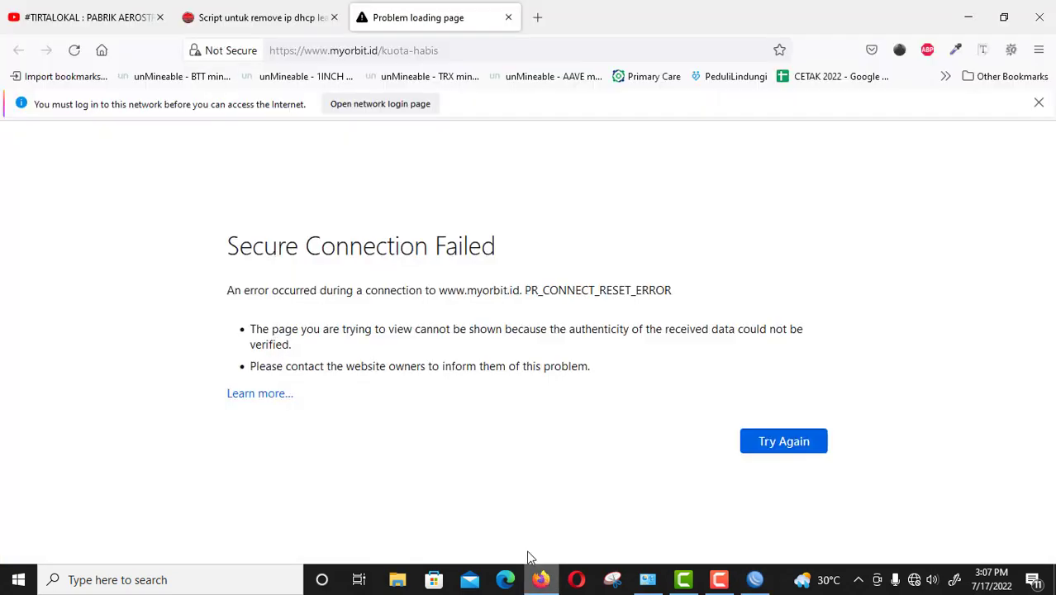
click(256, 20)
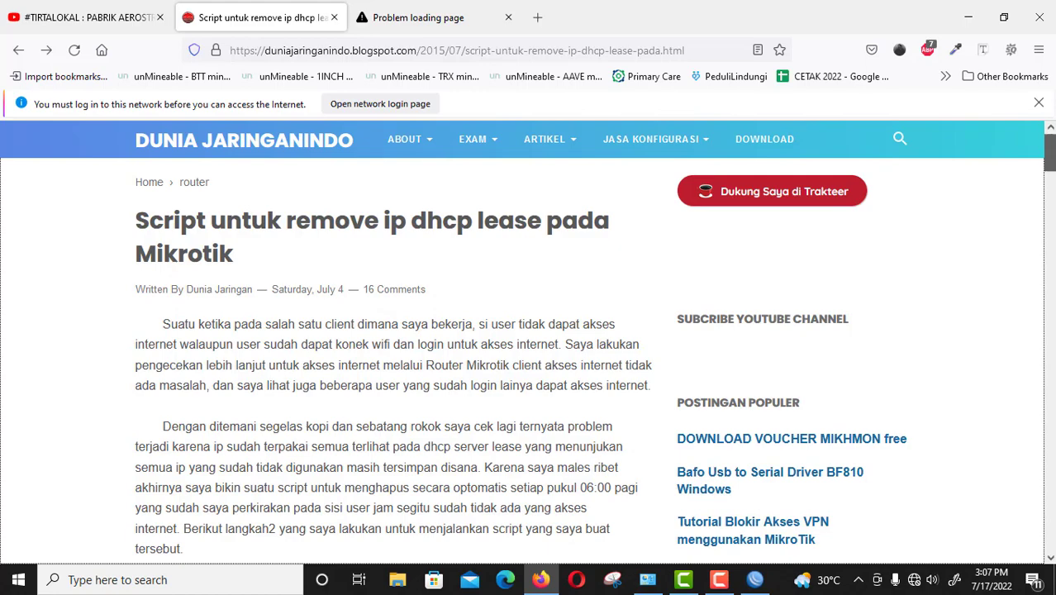
scroll(1045, 157, down, 3)
click(1039, 102)
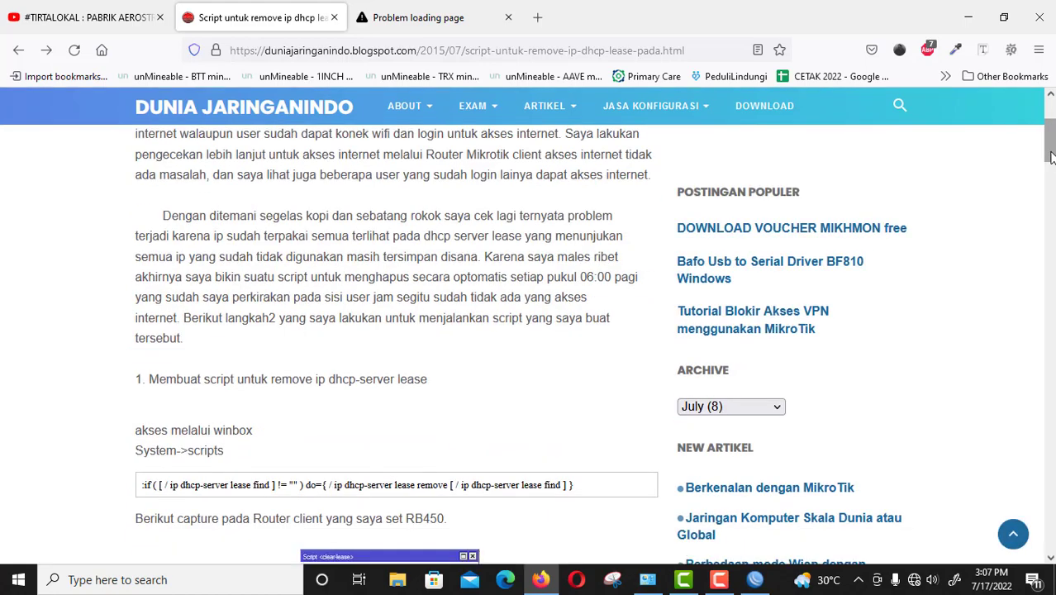
scroll(258, 175, down, 5)
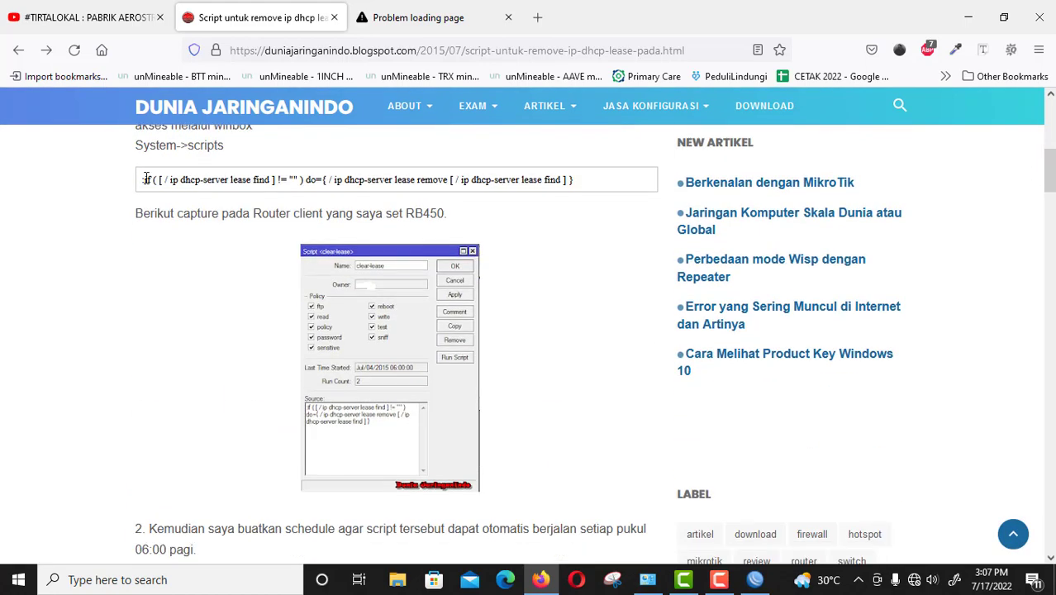
drag(142, 180, 575, 191)
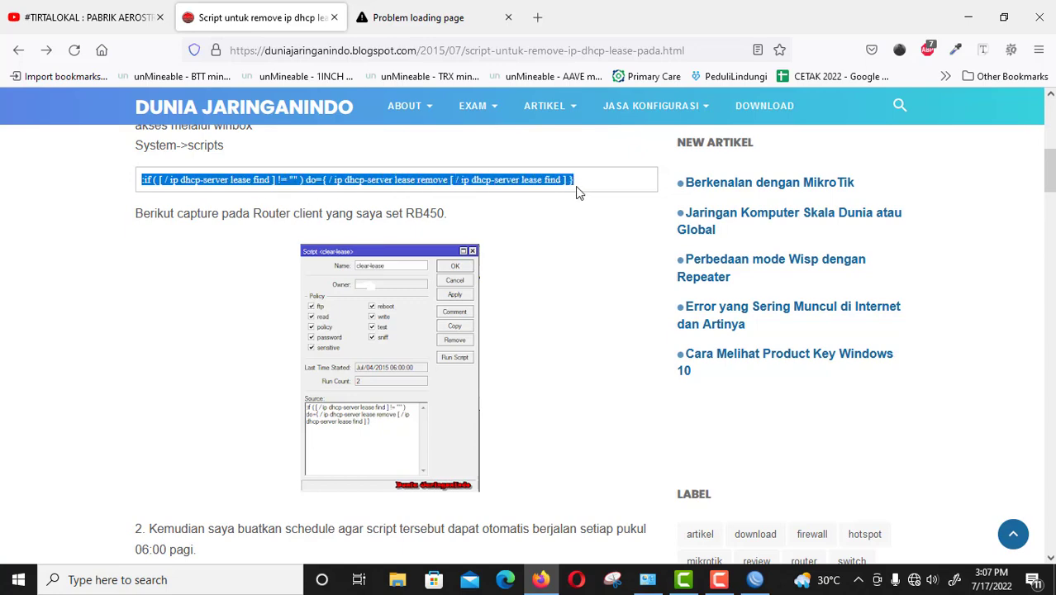
right_click(577, 190)
click(585, 202)
Back in WinBox, paste the copied code as the source of remove-lease-dhcp and save the script.
click(753, 581)
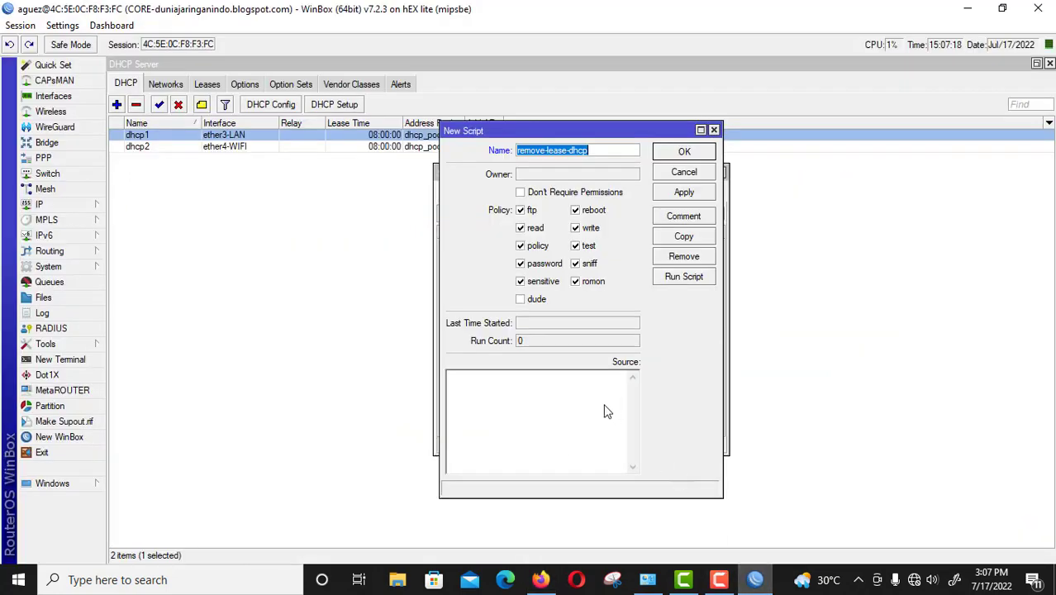
right_click(542, 406)
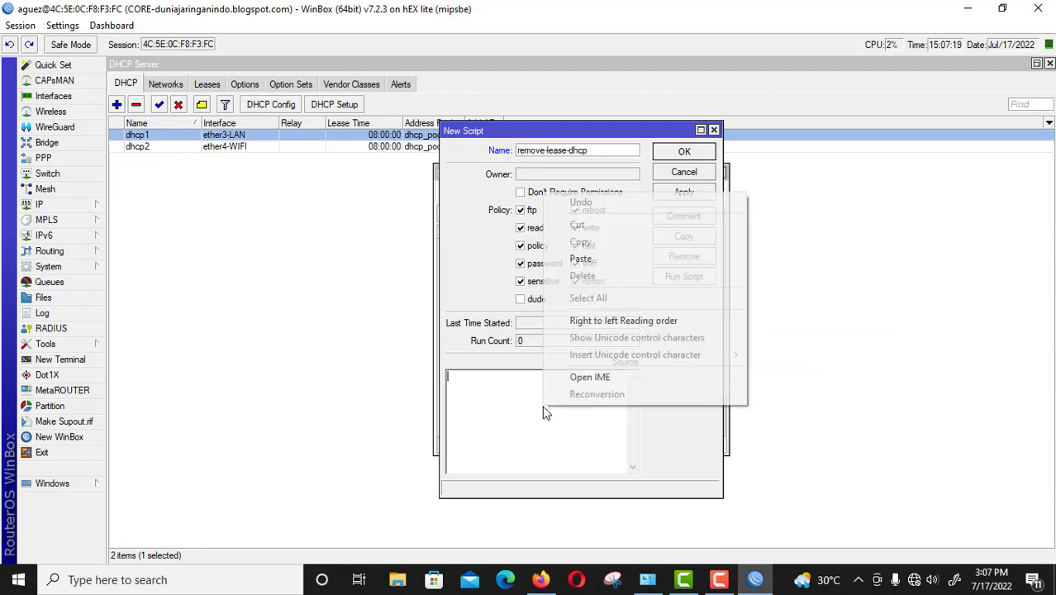
click(604, 259)
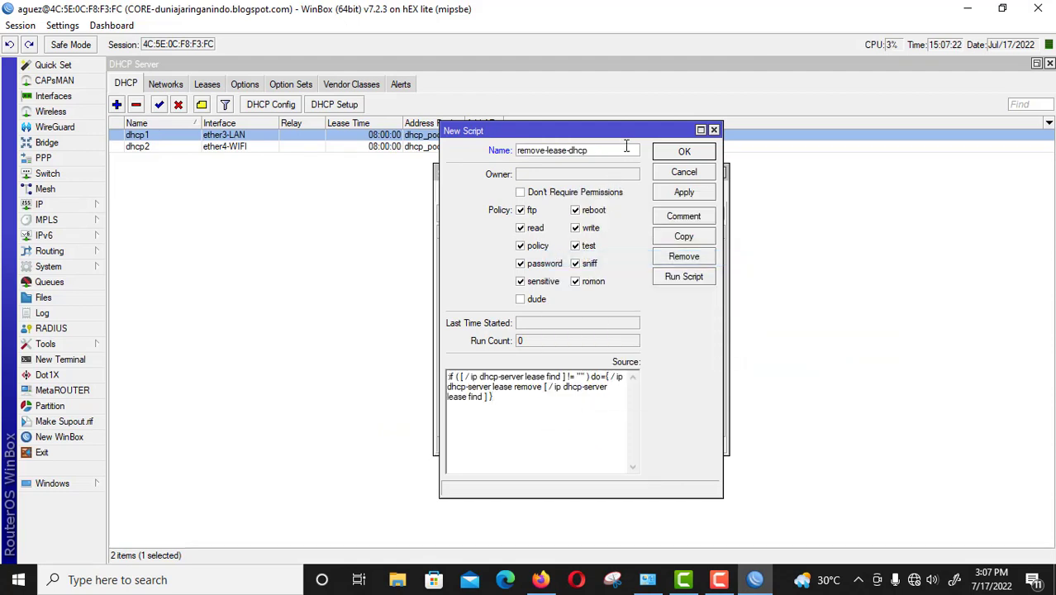
drag(624, 131, 570, 108)
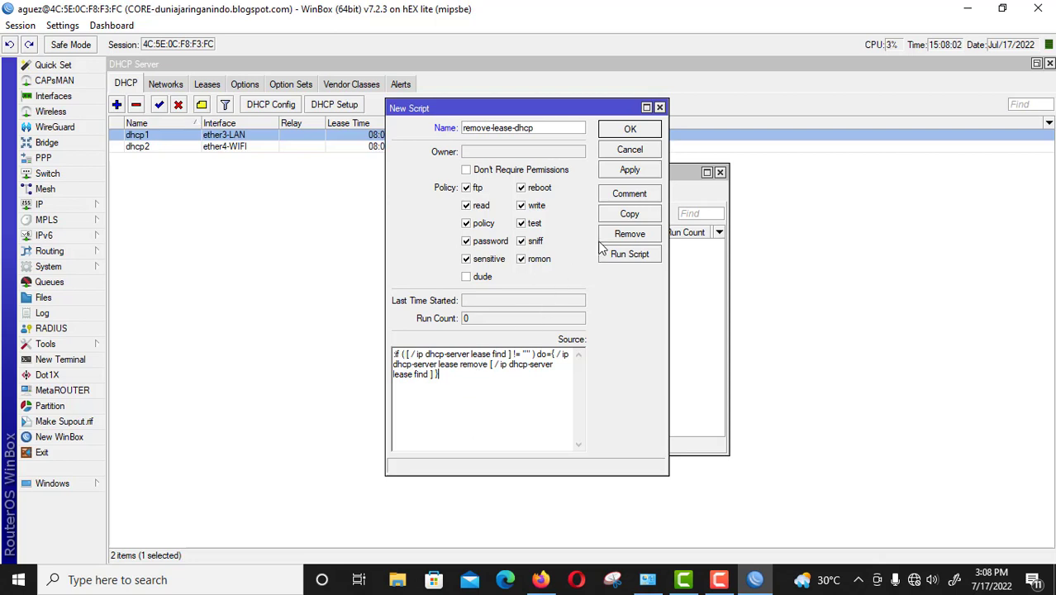
click(632, 171)
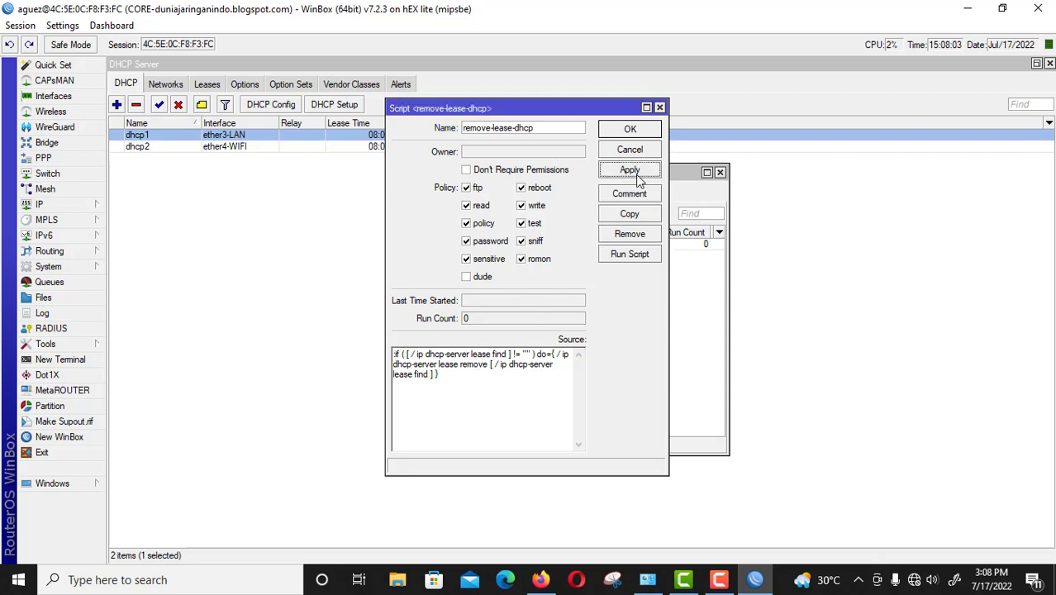
click(634, 132)
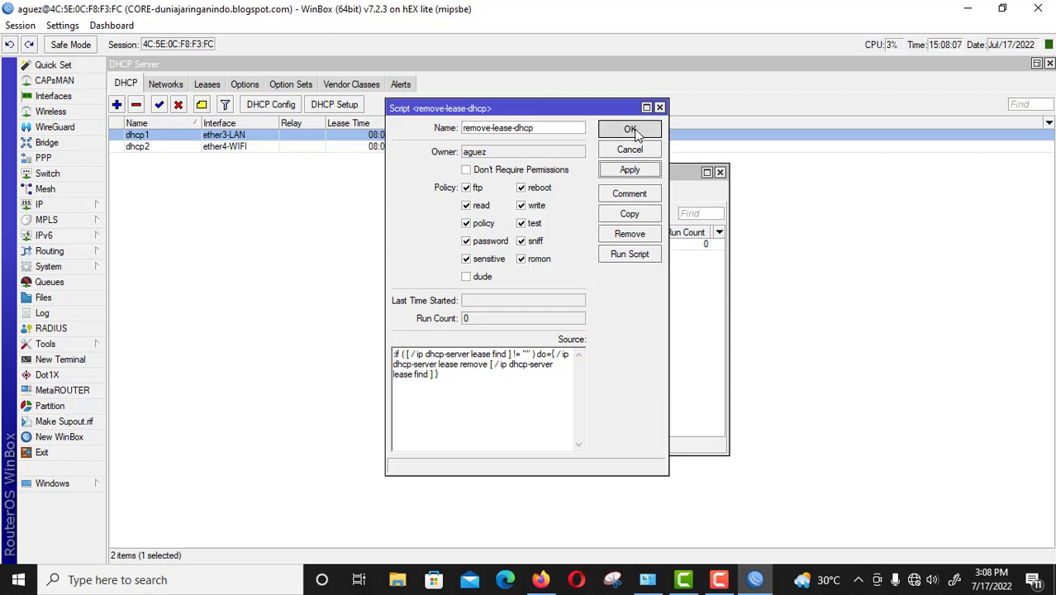
Arrange the script list and a reduced DHCP Server window so the leases show alongside the scripts.
drag(627, 170, 782, 165)
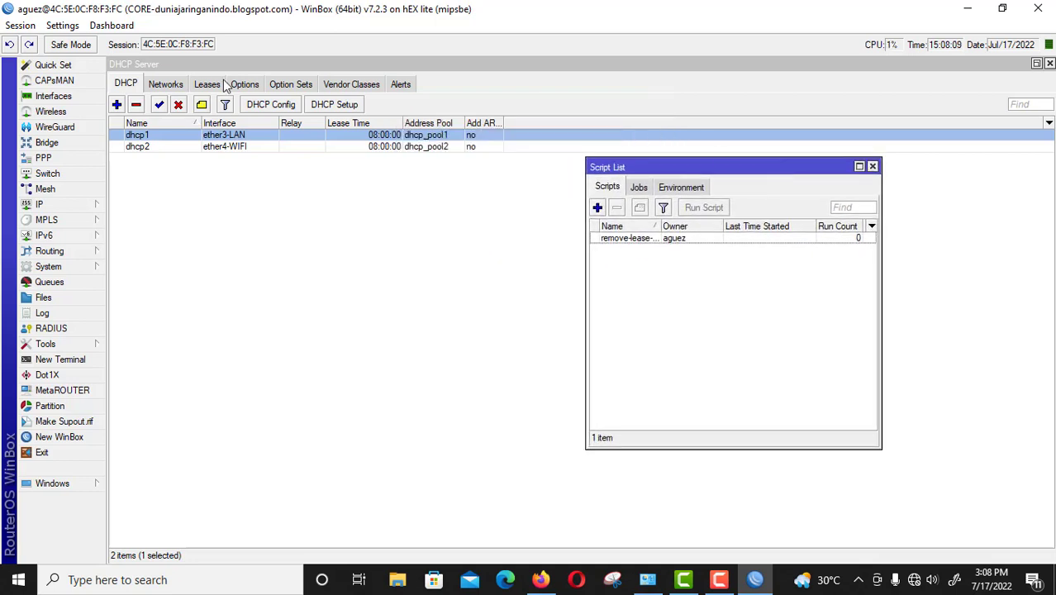
click(1037, 64)
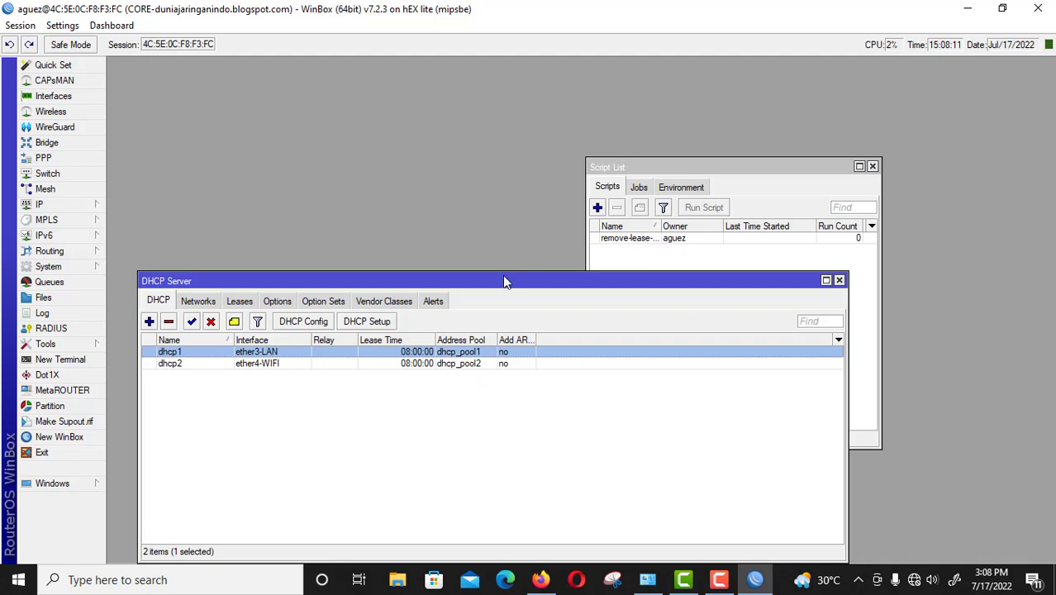
drag(505, 284, 471, 105)
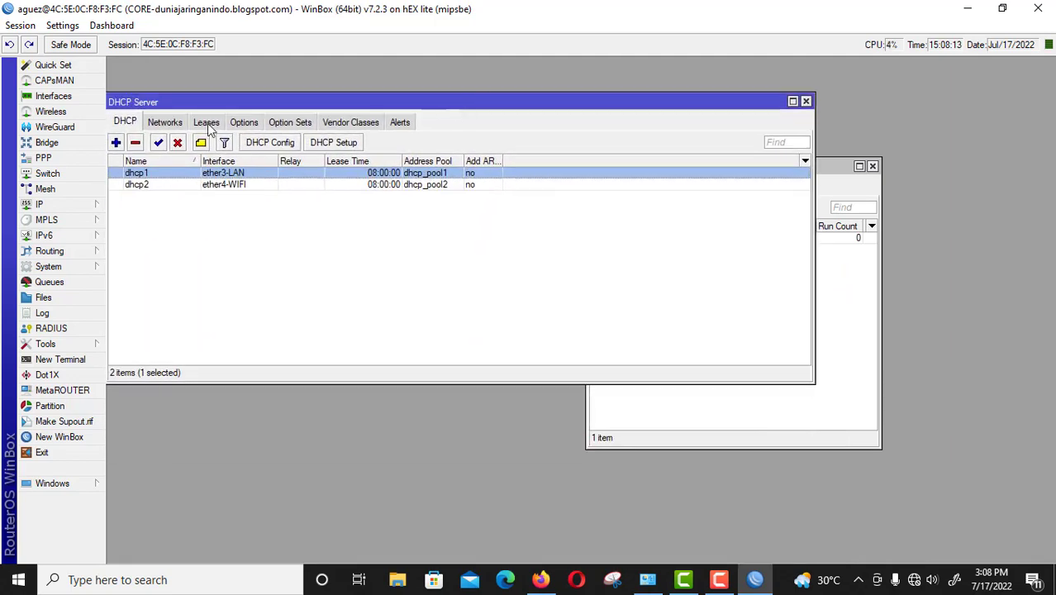
click(206, 123)
click(843, 409)
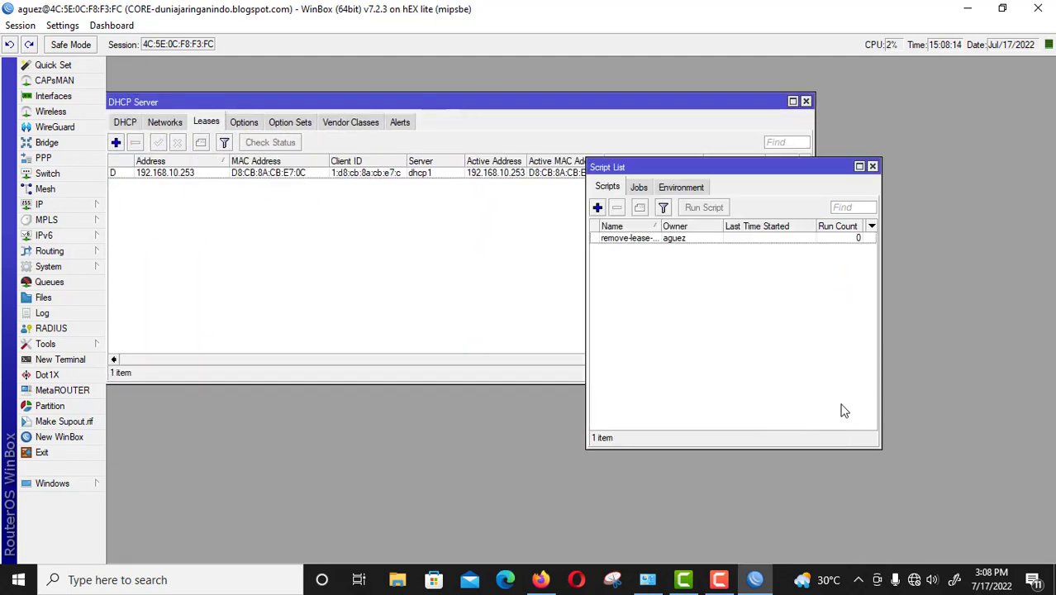
Widen the script list's Name column and run the remove-lease-dhcp script.
click(673, 239)
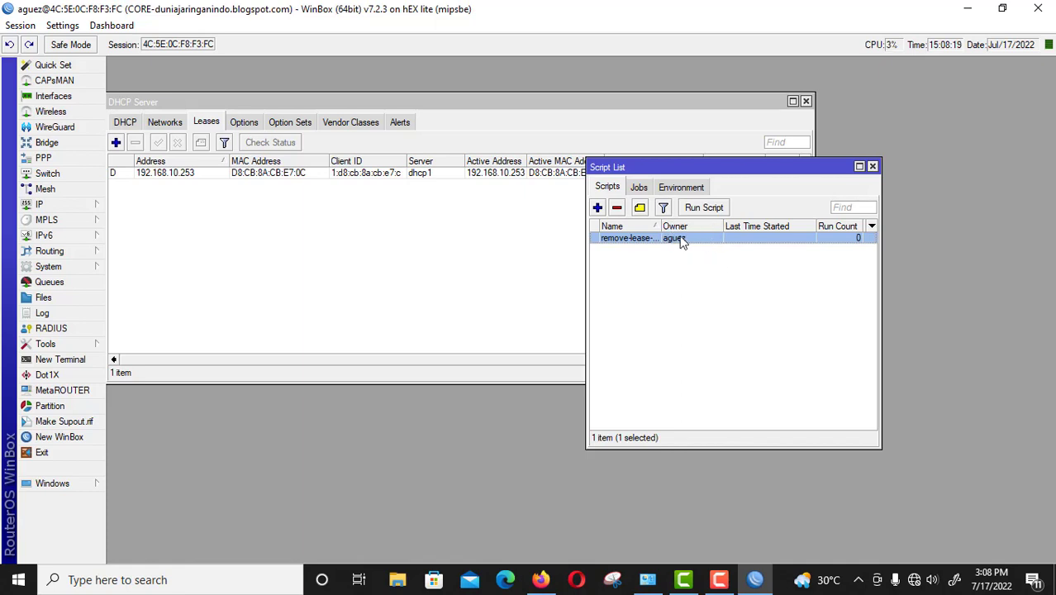
drag(660, 226, 695, 225)
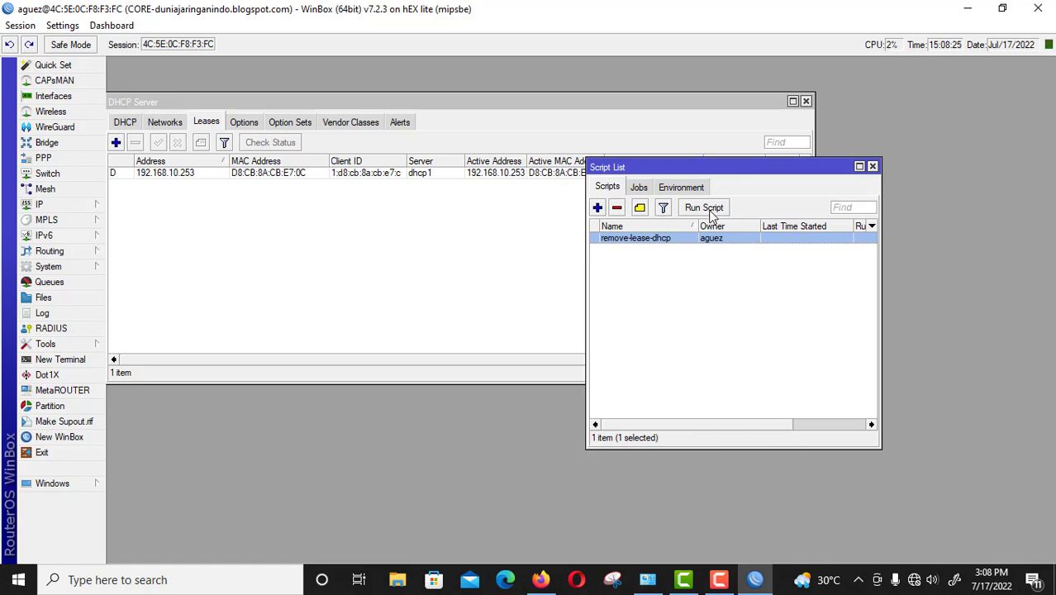
click(710, 212)
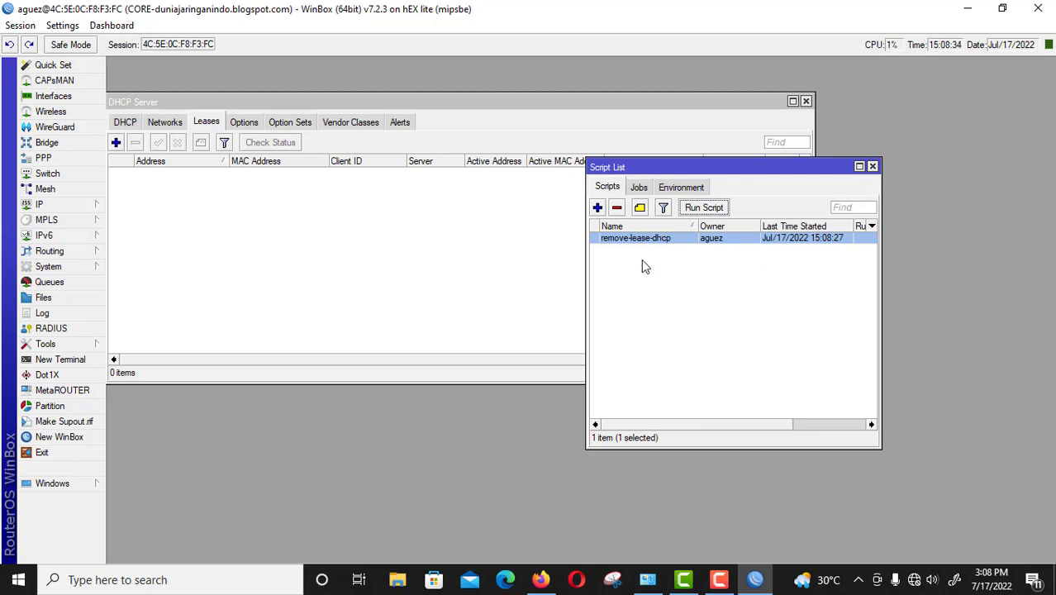
Create a new scheduler entry and name it schedule-remove-leases-dhcp.
click(83, 267)
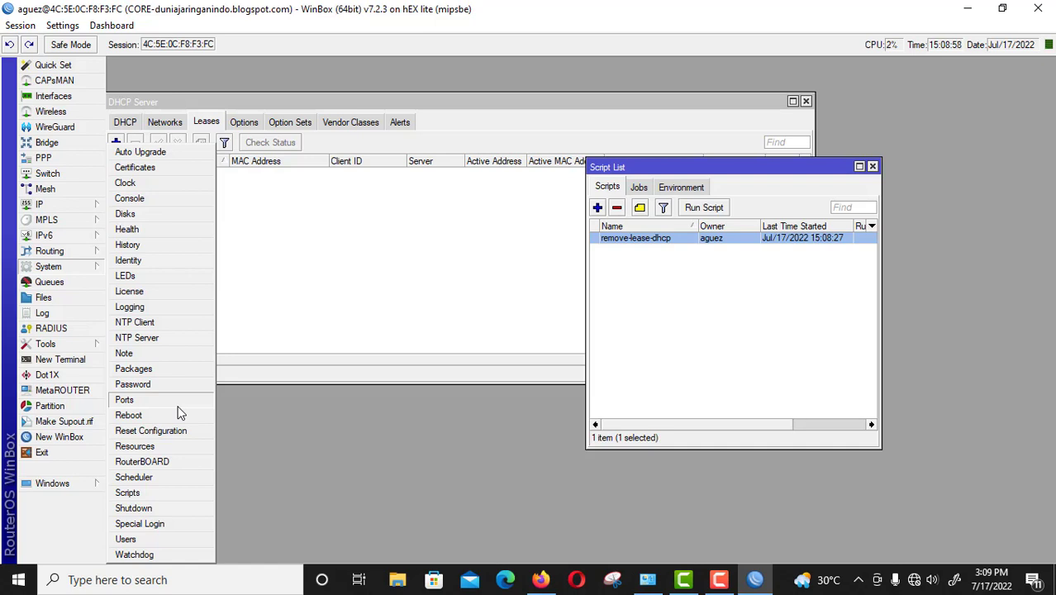
click(161, 477)
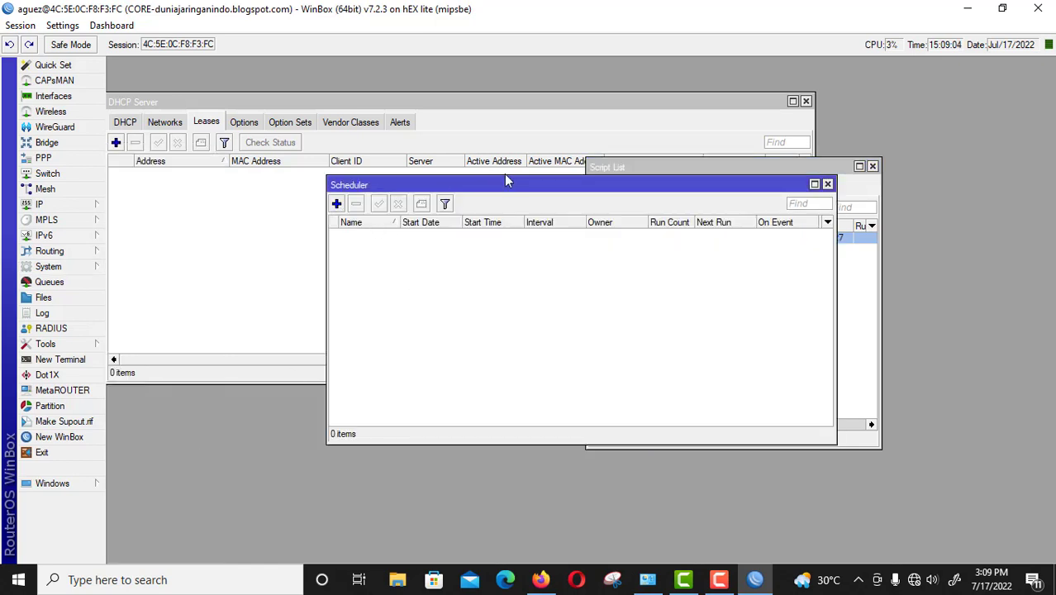
drag(505, 184, 435, 337)
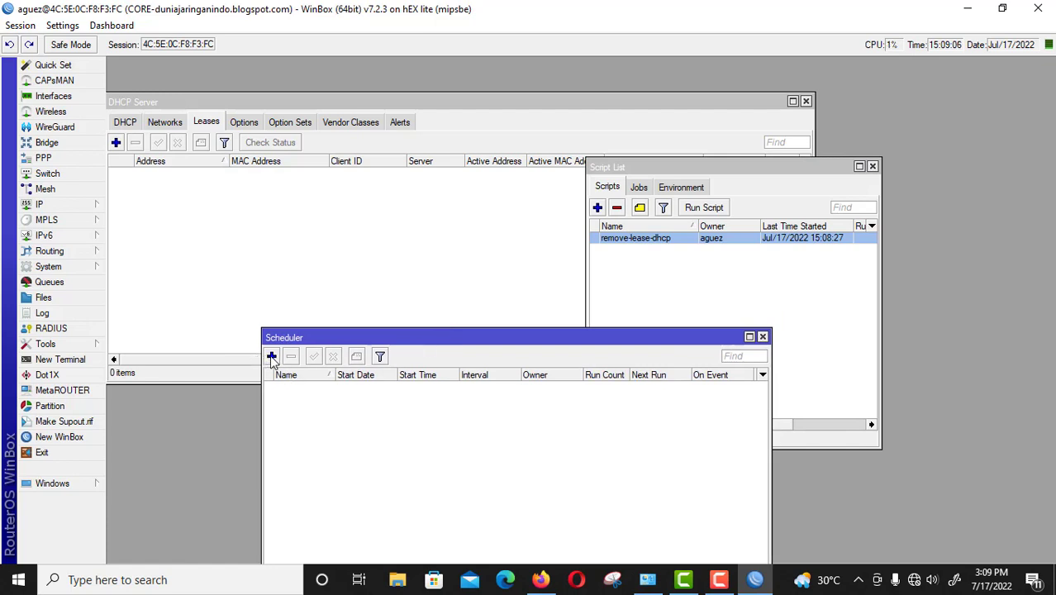
click(271, 356)
drag(572, 117, 333, 240)
click(323, 256)
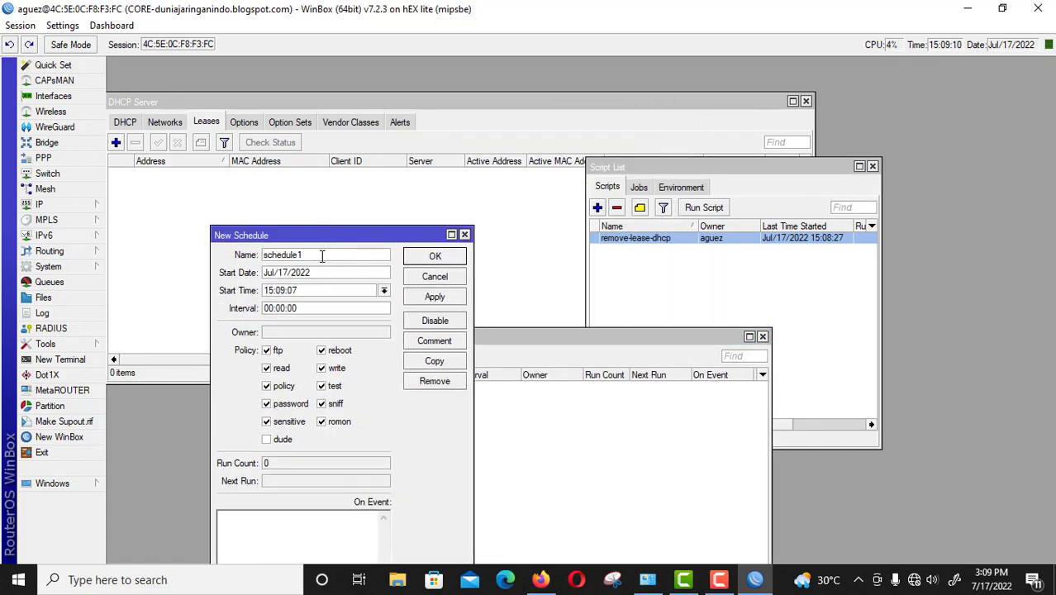
key(BackSpace)
text(-remove-leases)
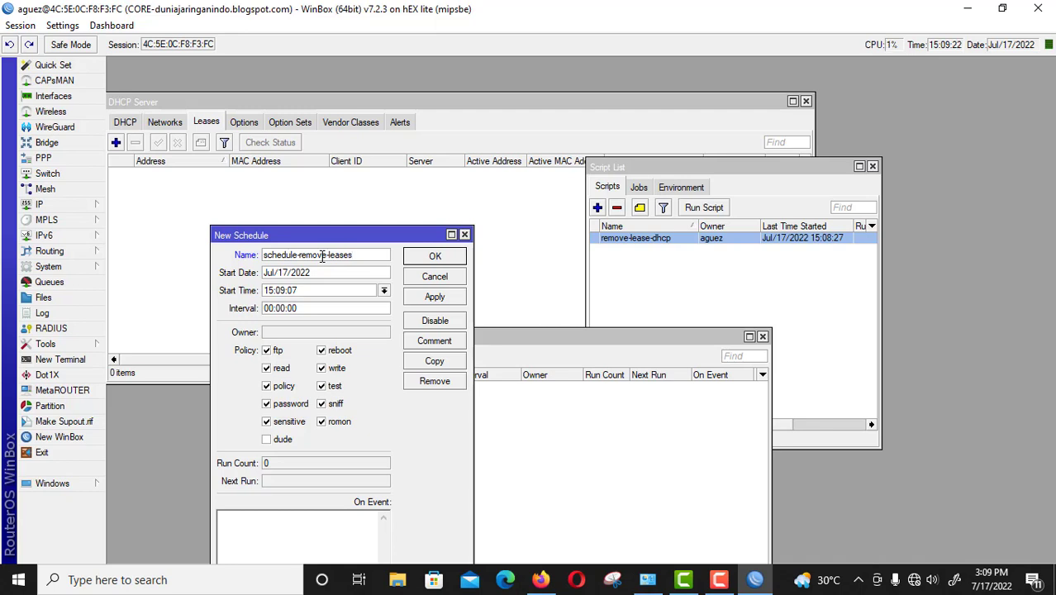
text(-dhcp)
Copy the name of the remove-lease-dhcp script and paste it as the new schedule's On Event action.
drag(411, 236, 367, 74)
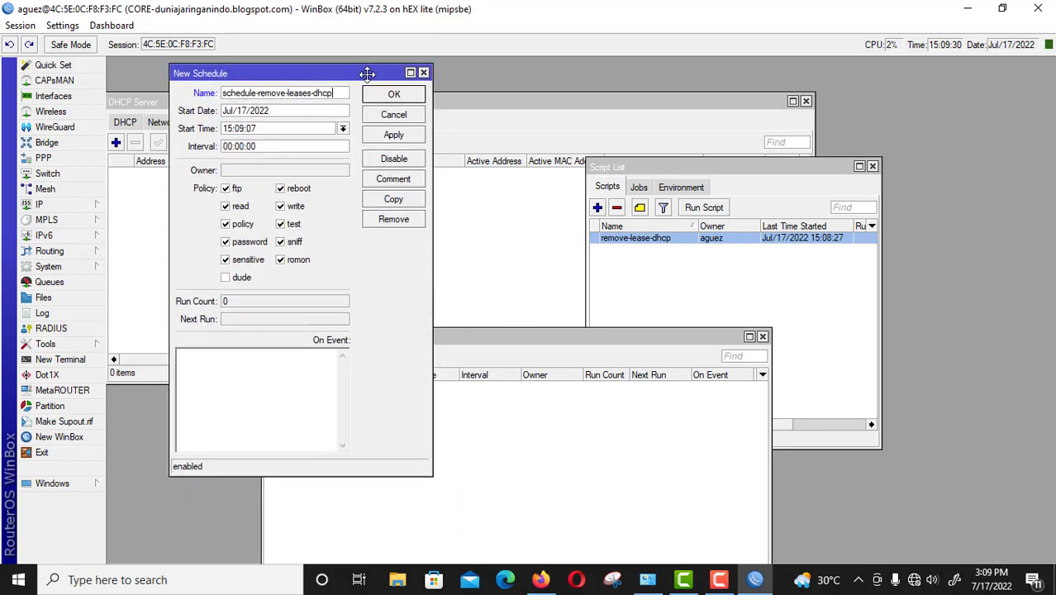
click(698, 242)
double_click(699, 239)
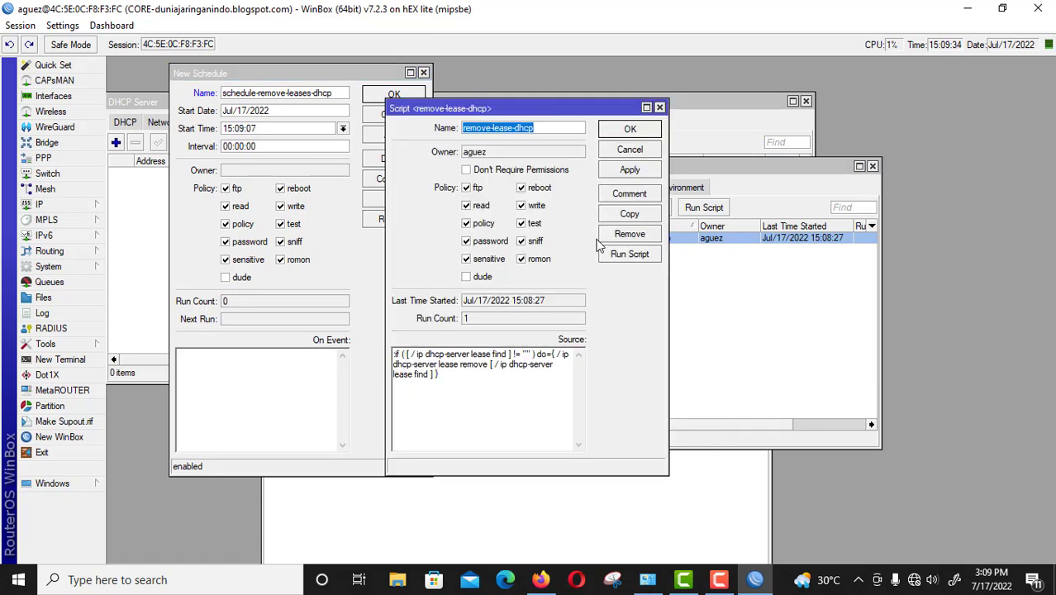
right_click(502, 131)
click(542, 159)
click(219, 403)
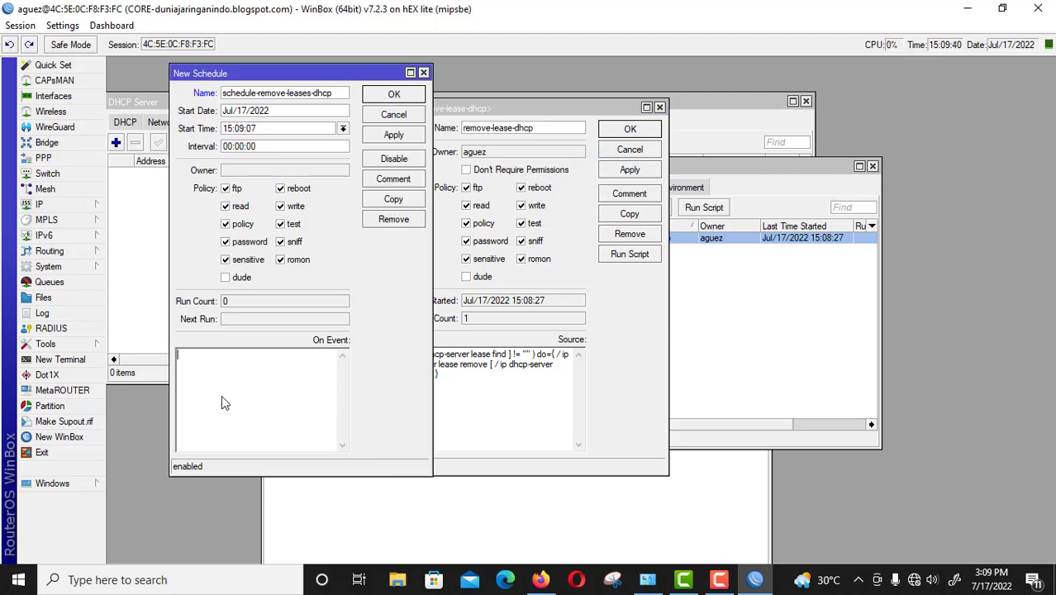
key(ctrl+v)
drag(615, 106, 814, 96)
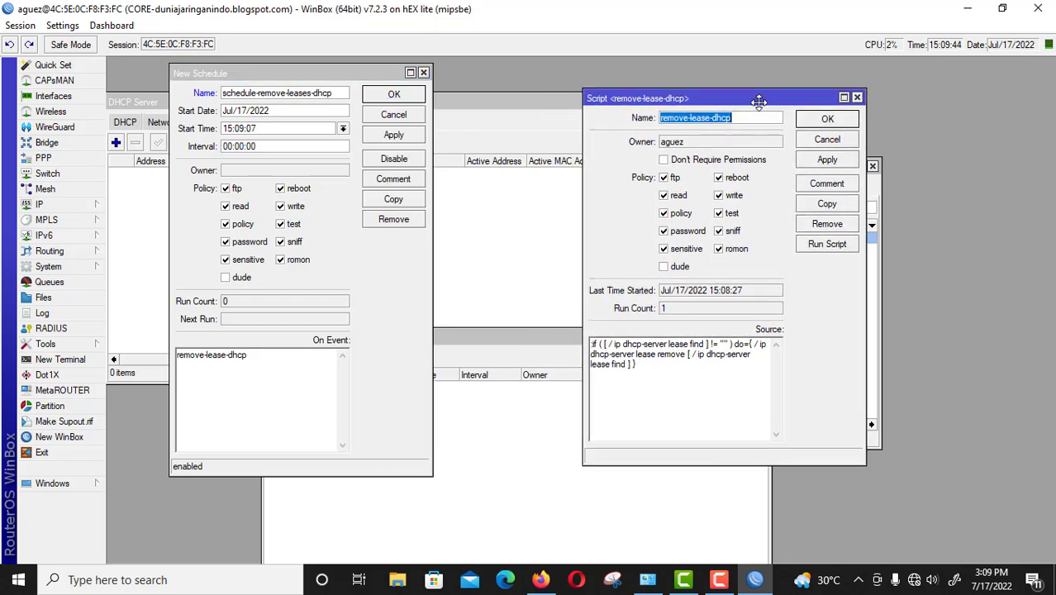
Set the schedule's start to Jul/18/2022 at 00:00:00 with a 1d 00:00:00 interval, and save it.
click(229, 130)
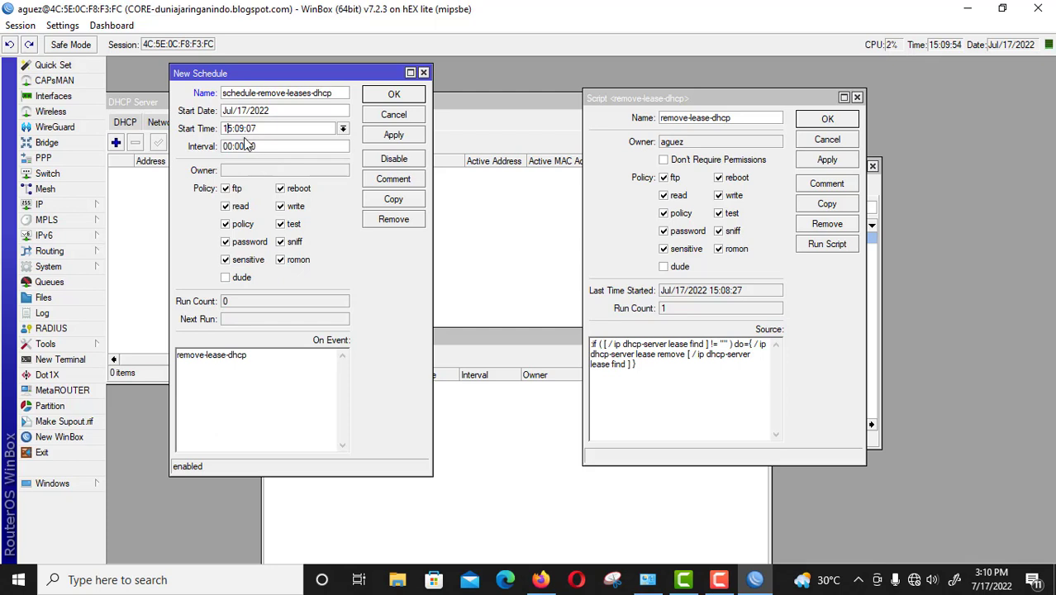
drag(234, 130, 209, 133)
text(00)
mouse_move(245, 130)
mouse_down()
mouse_move(235, 130)
mouse_move(245, 129)
mouse_up()
text(00:00)
drag(249, 111, 246, 111)
text(8)
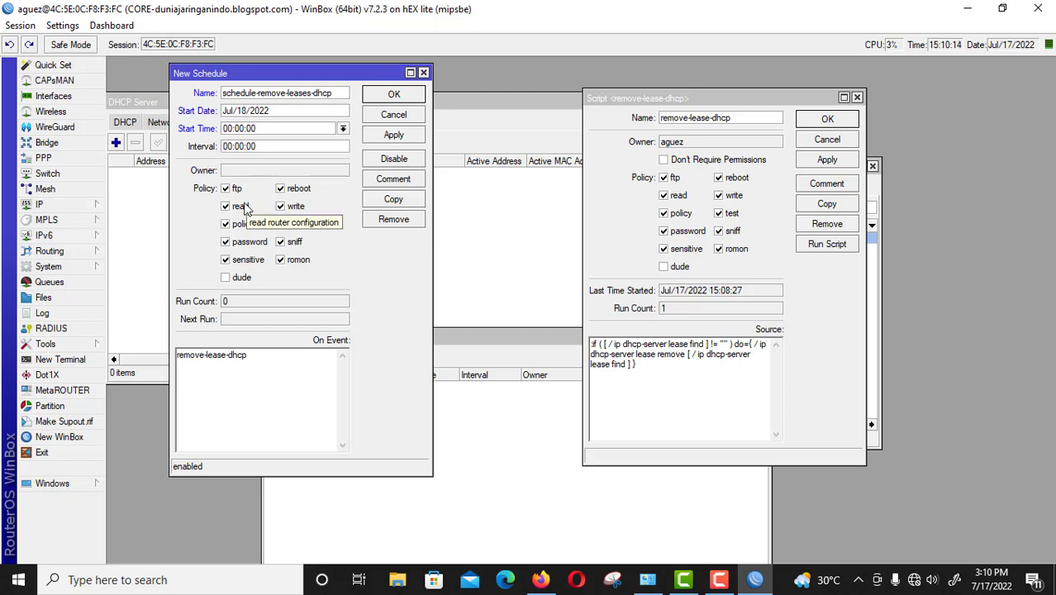
text(1d)
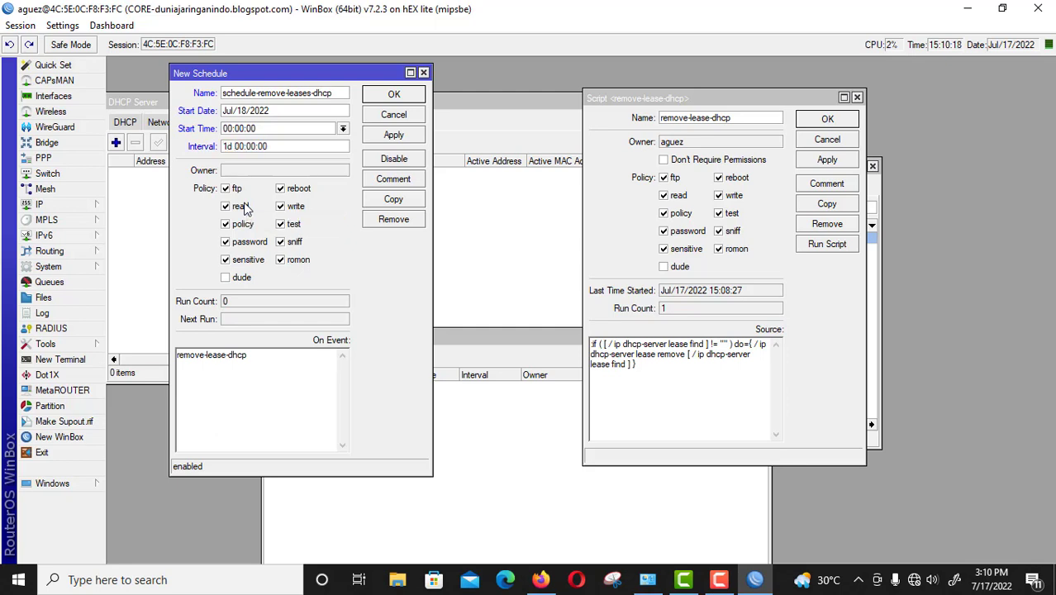
drag(281, 71, 430, 157)
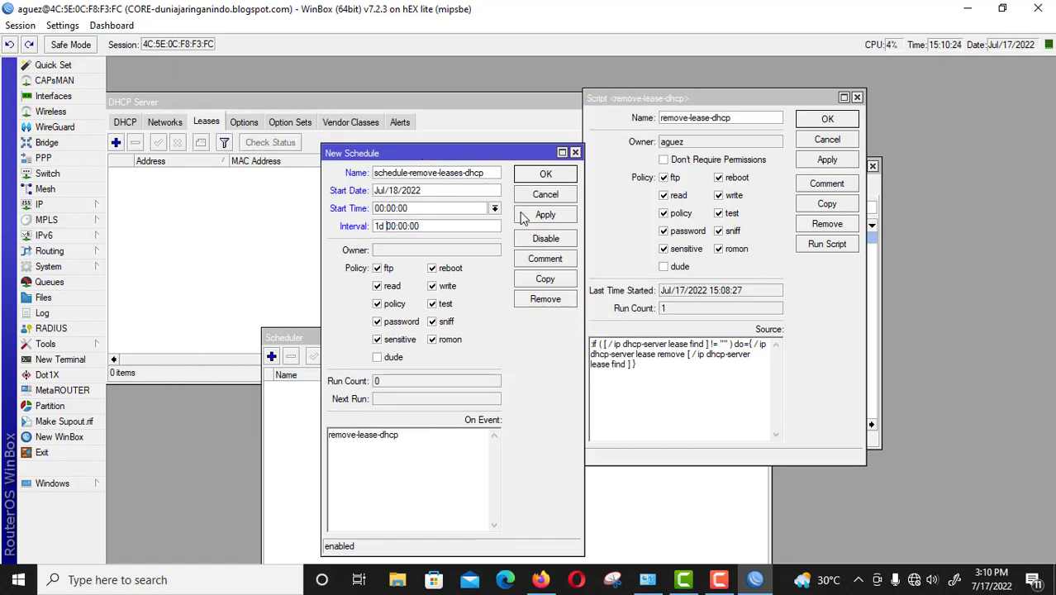
click(545, 221)
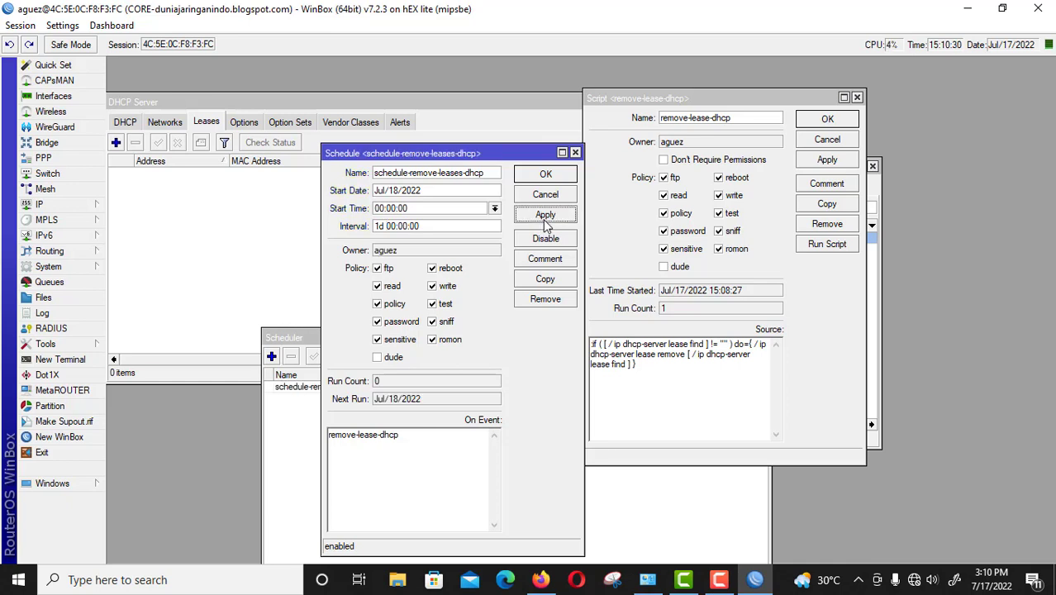
click(545, 175)
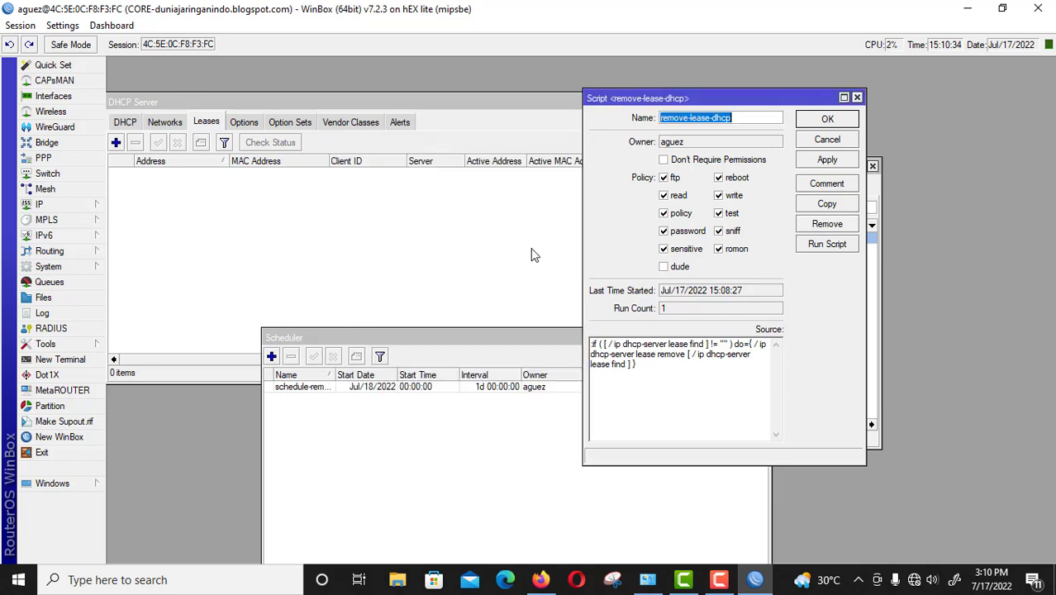
Switch to the Windows Network Connections window and disable and re-enable the Ethernet adapter.
drag(649, 99, 754, 175)
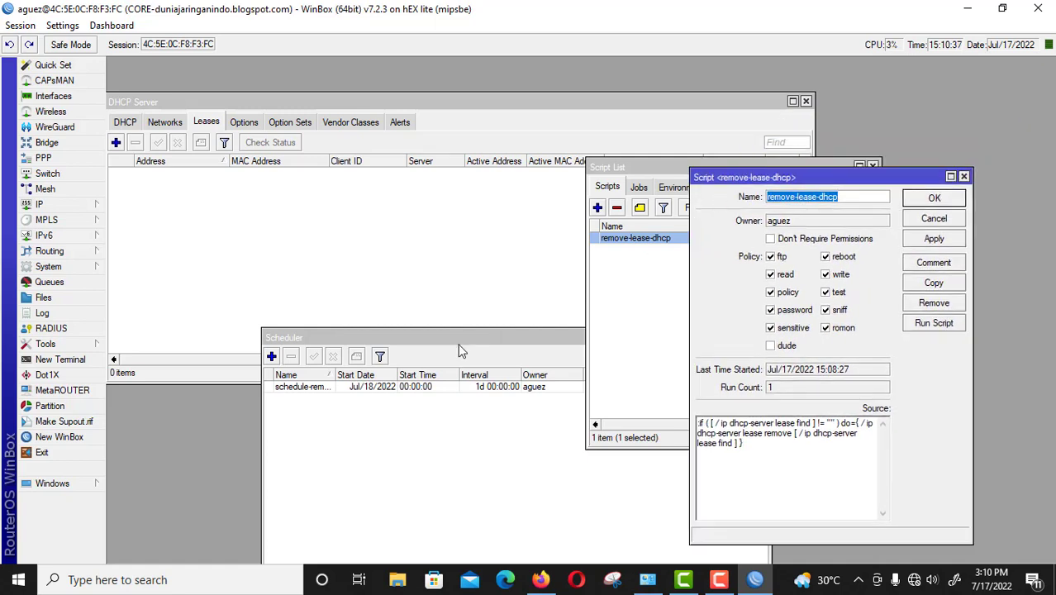
drag(462, 340, 357, 369)
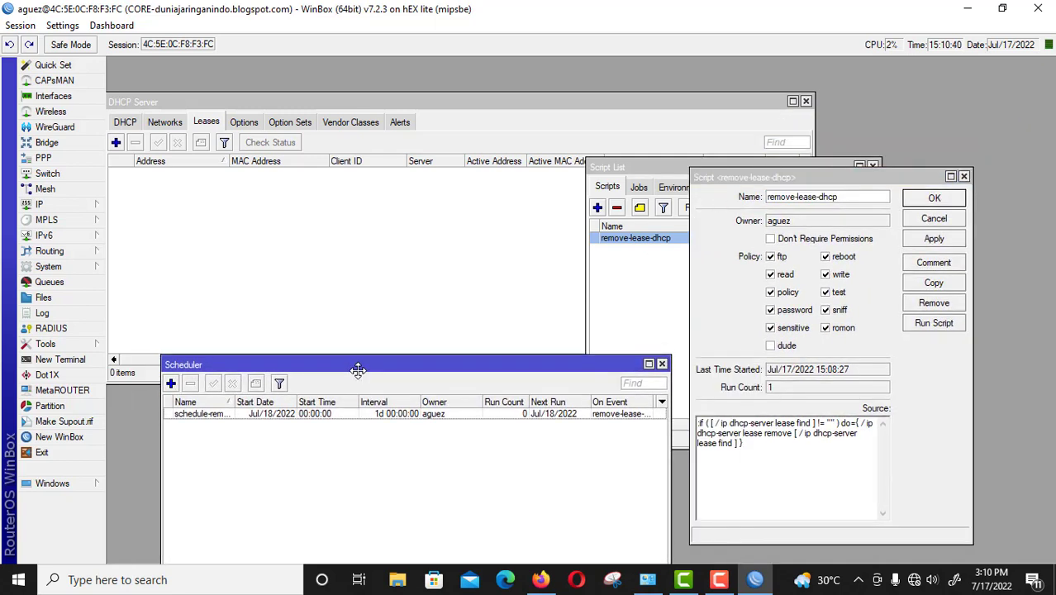
click(649, 581)
right_click(153, 115)
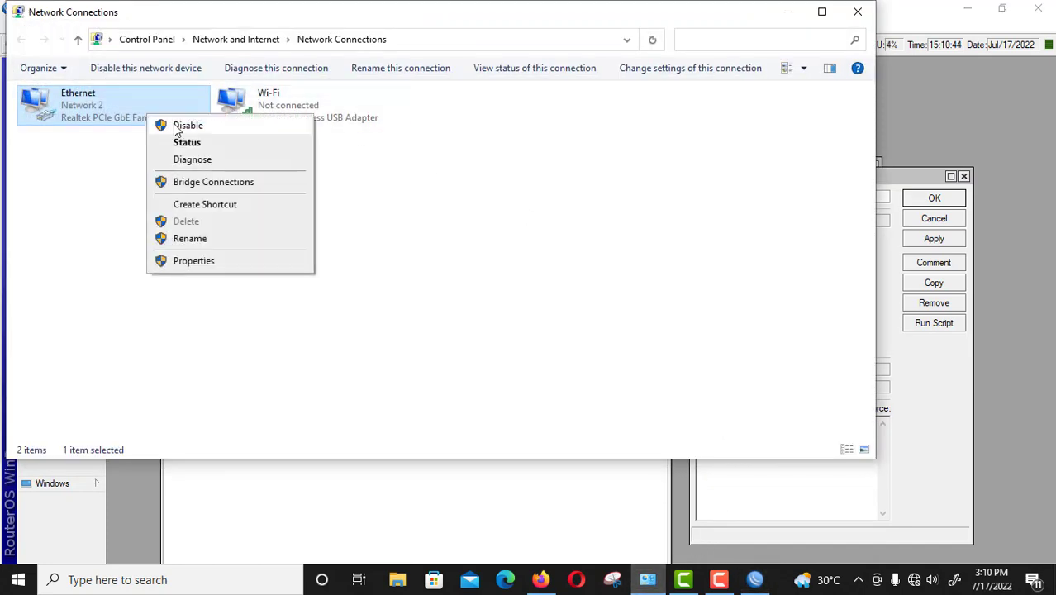
click(174, 127)
right_click(153, 113)
click(174, 123)
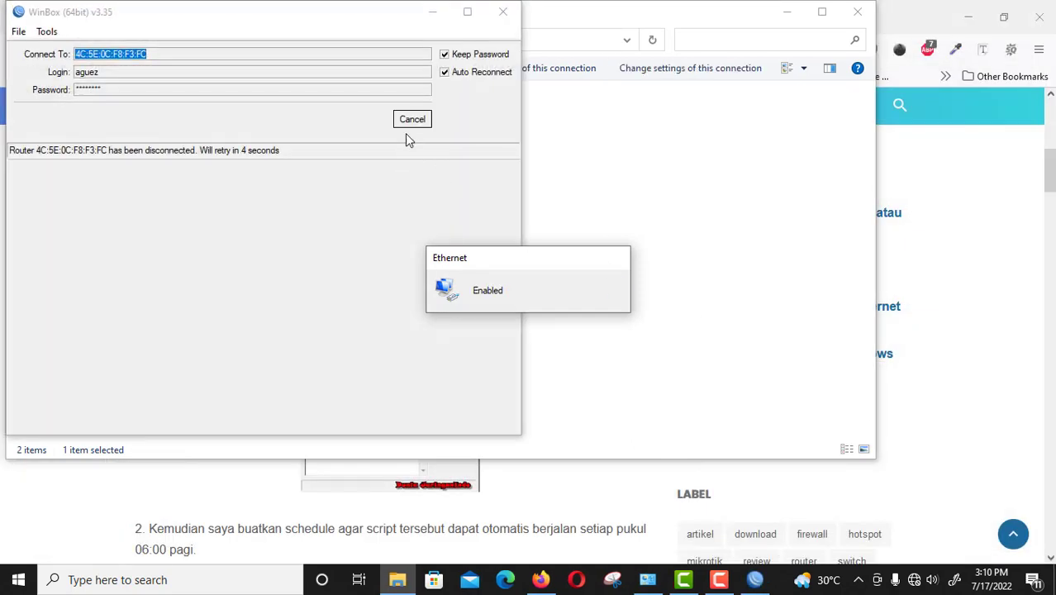
Reconnect WinBox to the router and bring the DHCP Server leases list to the front.
click(411, 119)
click(401, 124)
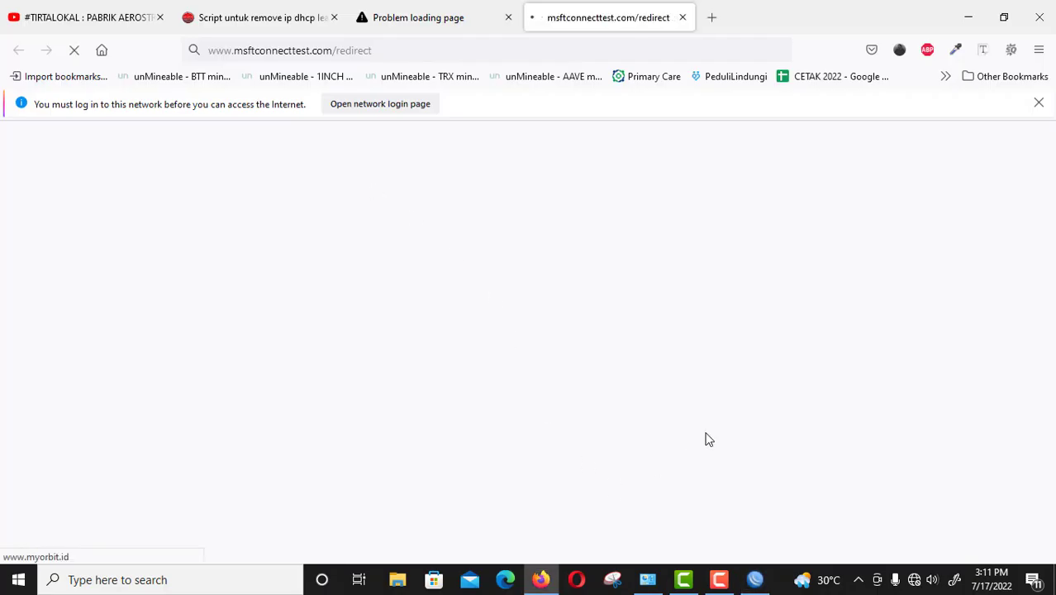
click(755, 579)
click(384, 227)
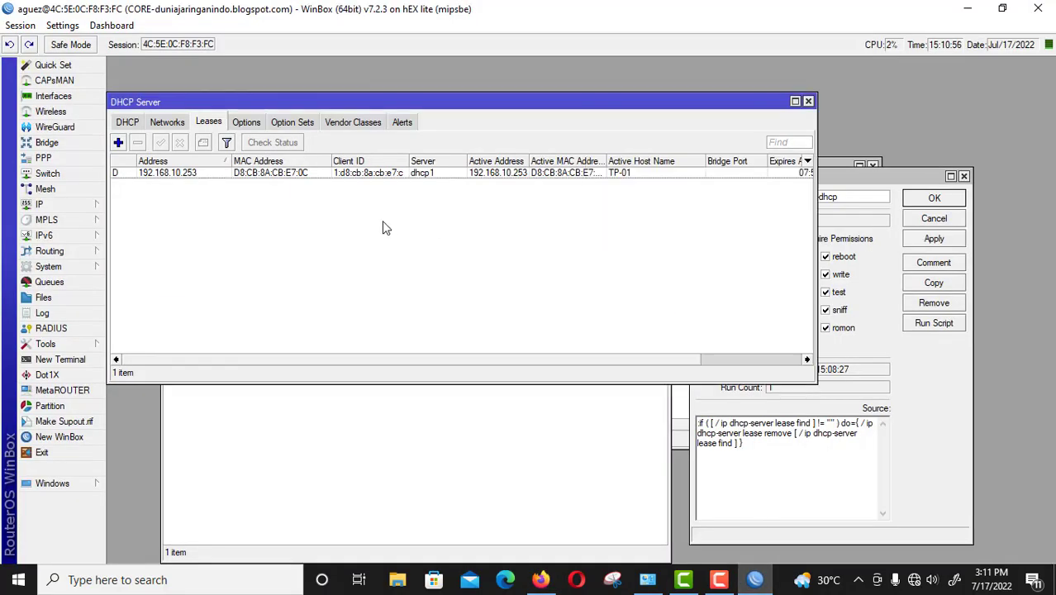
Reopen schedule-remove-leases-dhcp below the leases list, set its start time to 15:12:00 and apply the change.
click(546, 476)
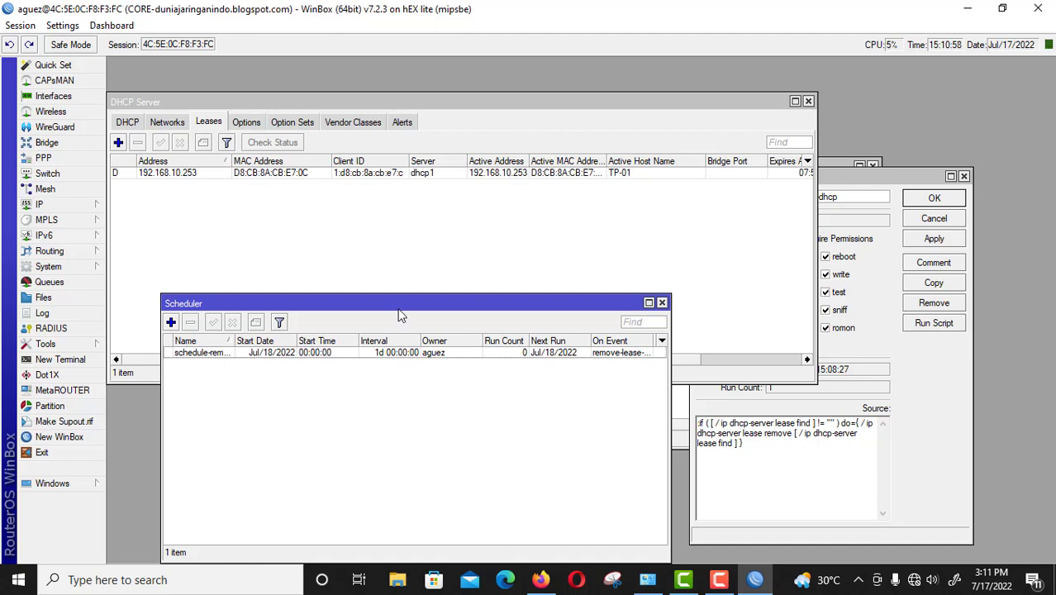
drag(399, 310, 405, 287)
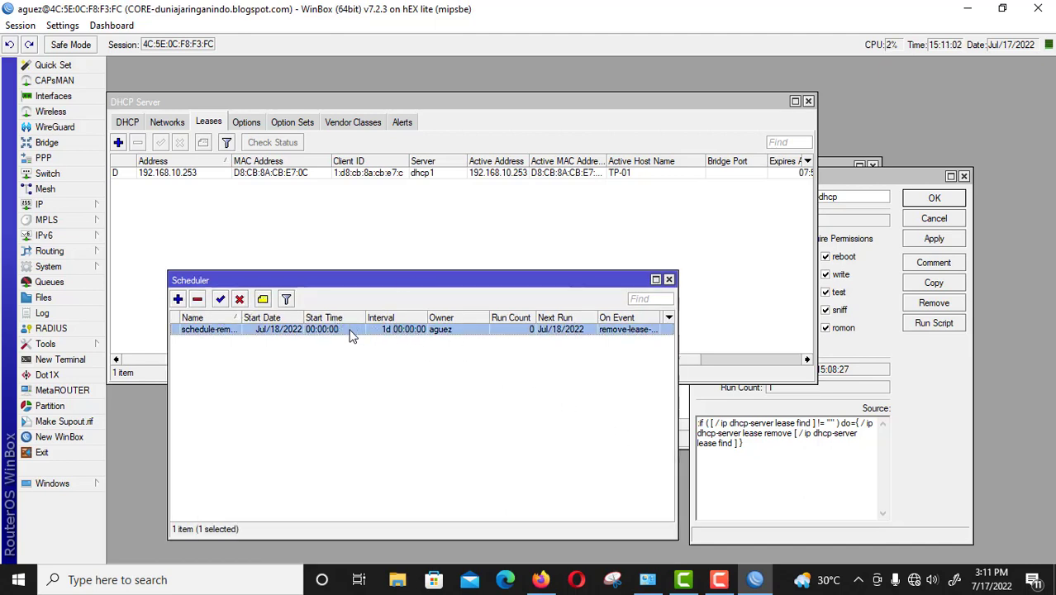
double_click(352, 329)
drag(476, 154, 510, 236)
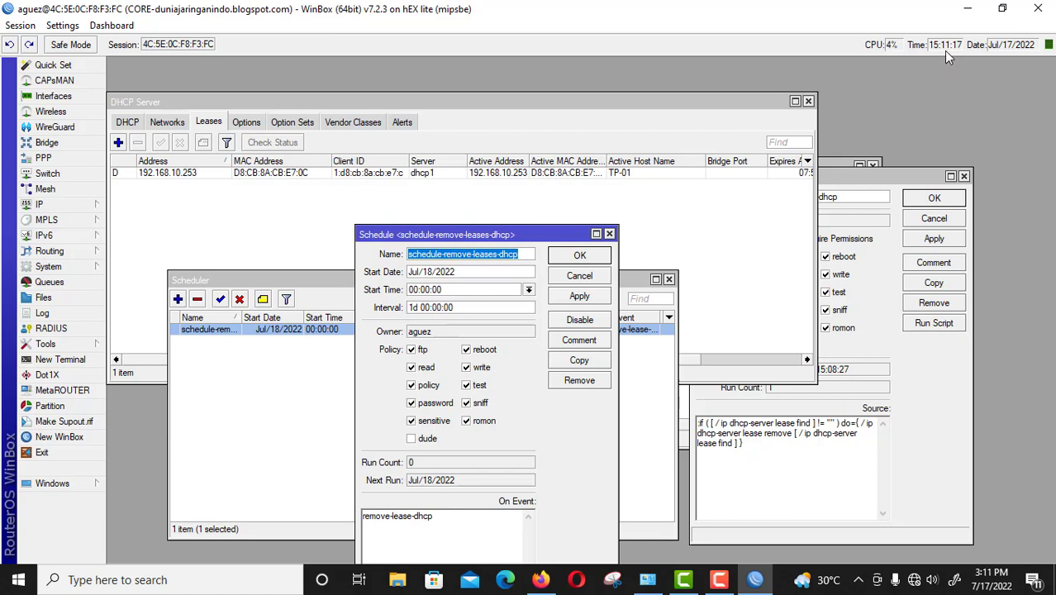
double_click(415, 290)
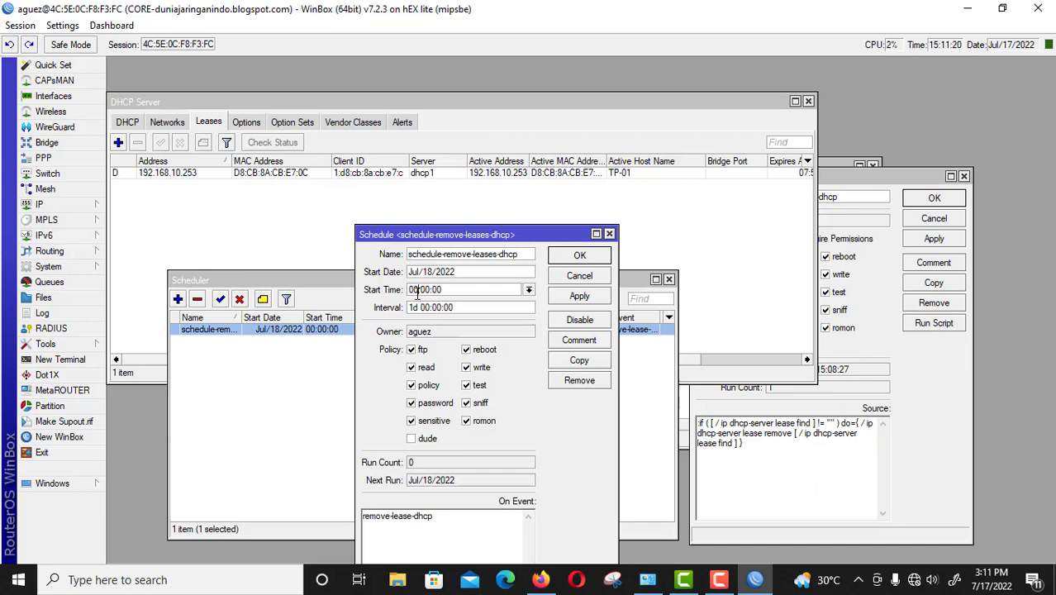
text(15)
double_click(423, 290)
text(12)
click(586, 295)
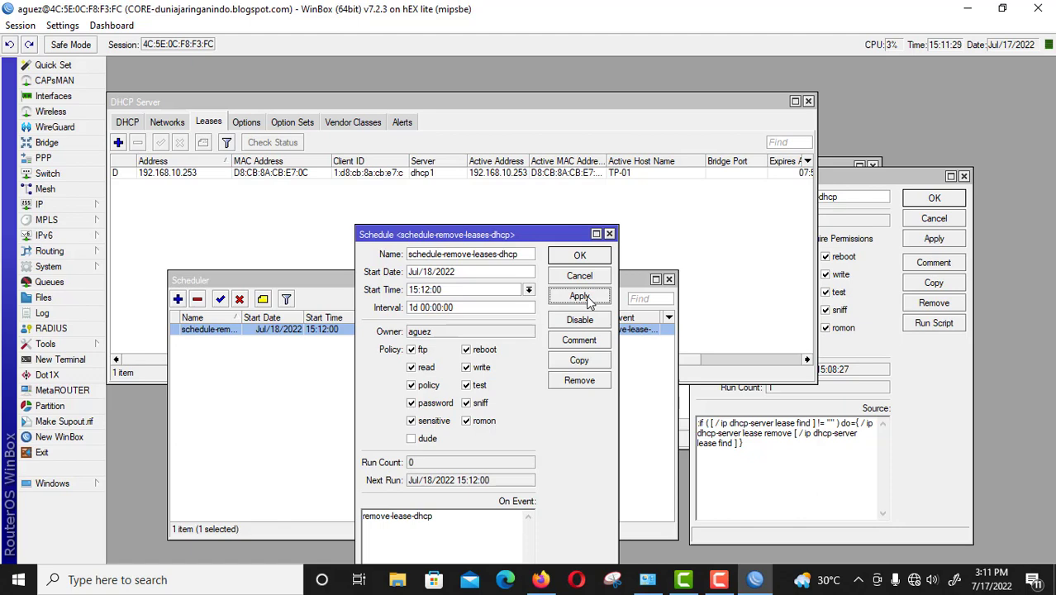
Set the schedule's start date to Jul/17/2022 and its start time to 15:12:30, and apply the changes.
drag(556, 235, 748, 161)
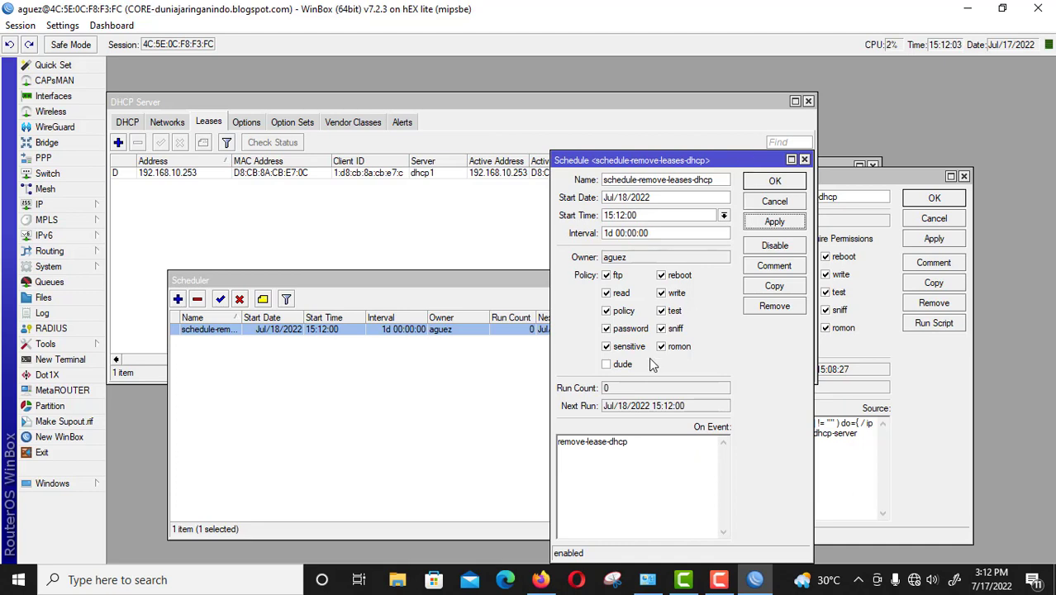
click(625, 199)
double_click(625, 199)
text(17)
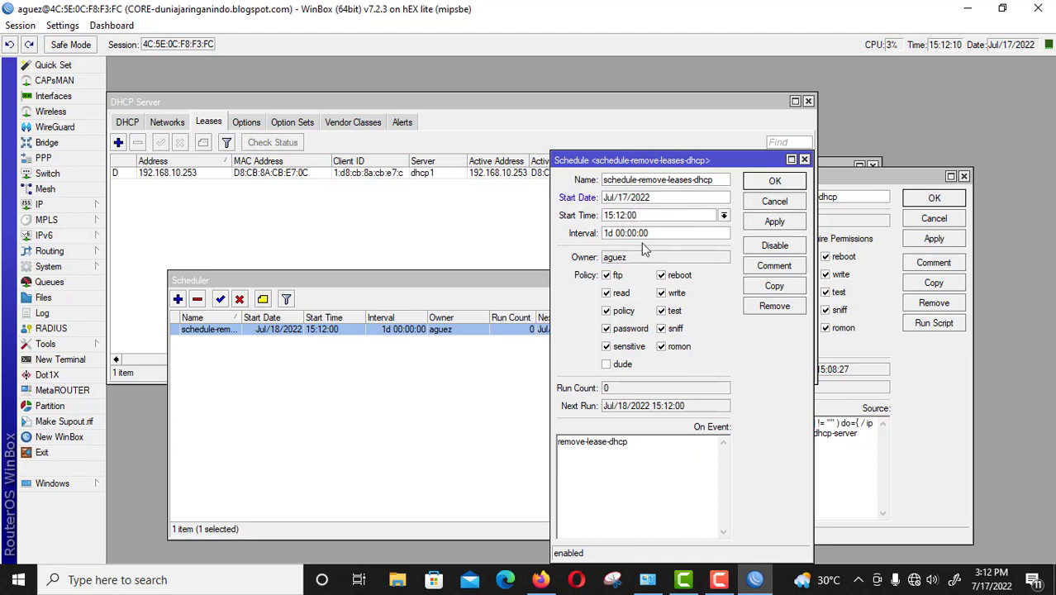
double_click(624, 216)
double_click(630, 217)
text(30)
click(778, 229)
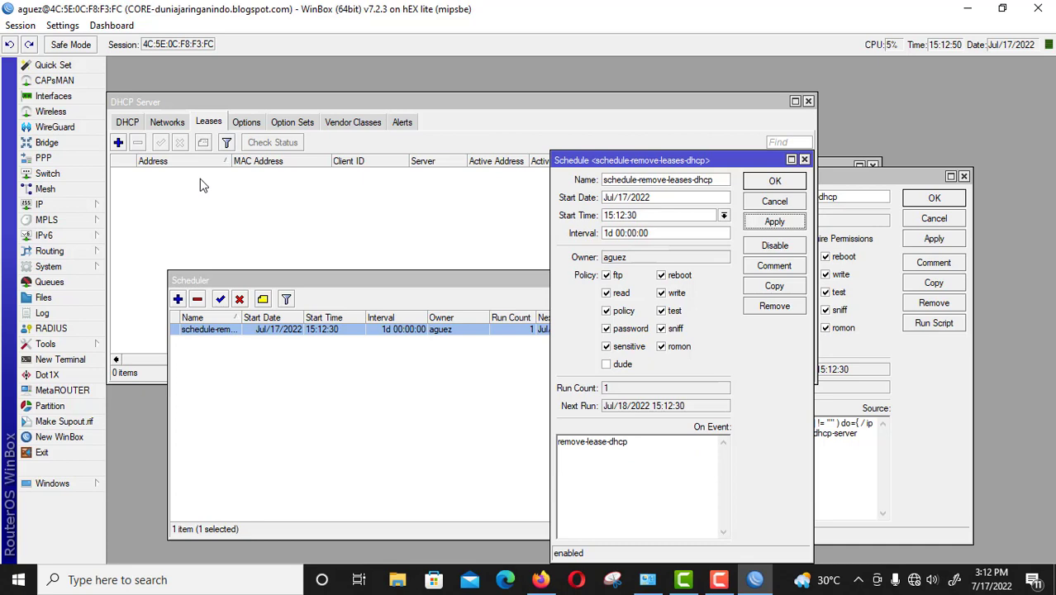
Open the settings of the dhcp1 server on ether3-LAN to examine its configuration.
click(165, 129)
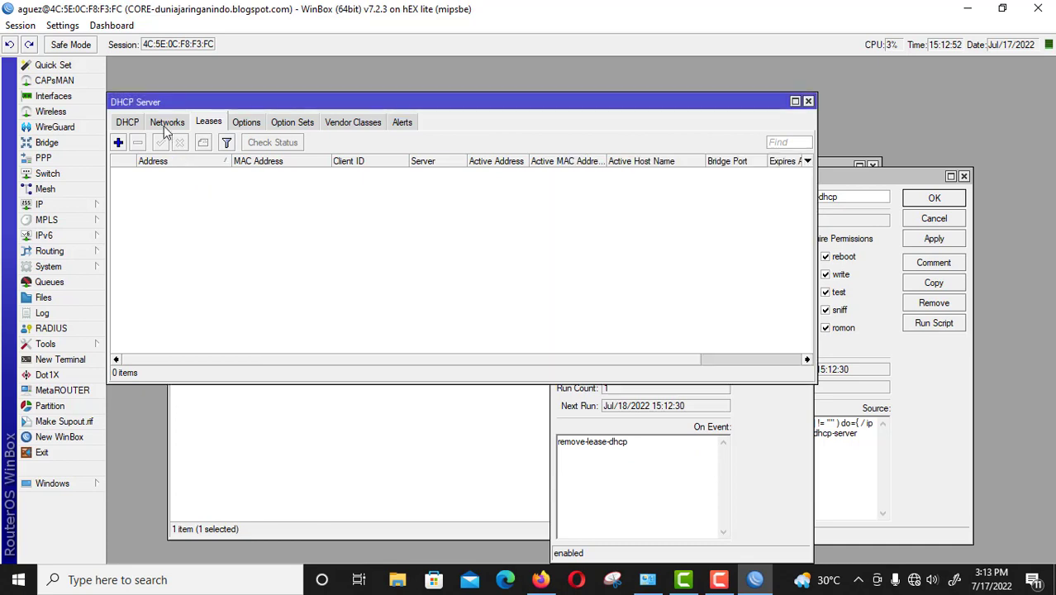
click(167, 125)
click(129, 125)
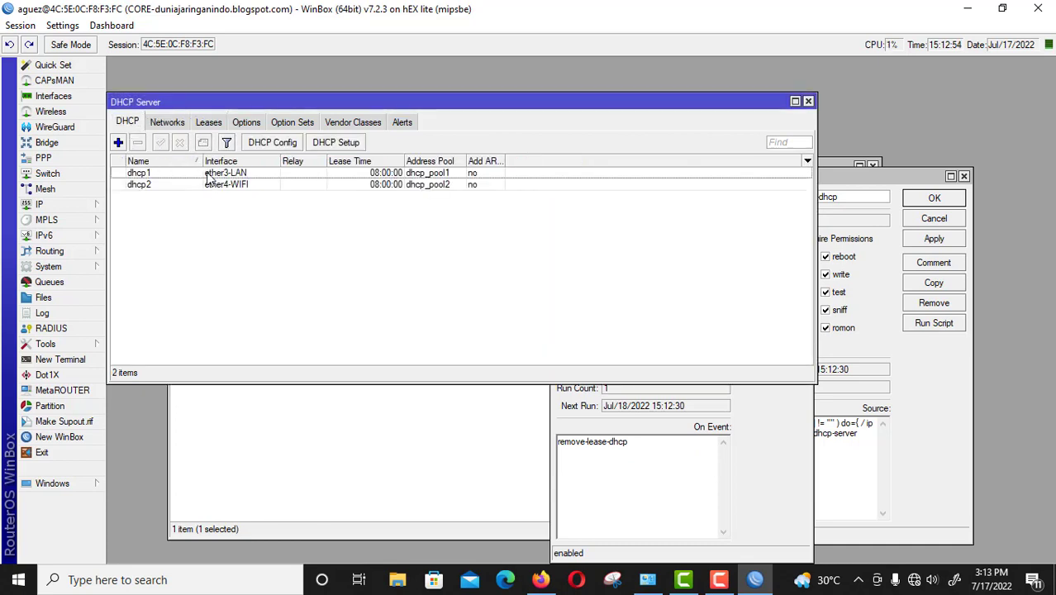
double_click(208, 174)
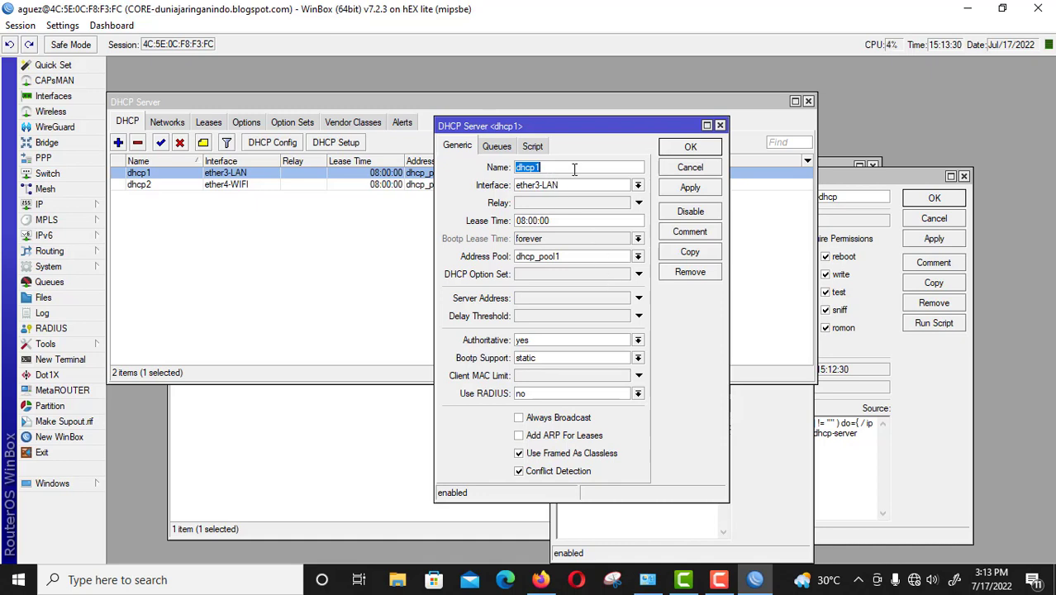
Close the dhcp1 settings and add "=" after the last find in the remove-lease-dhcp script source.
click(720, 126)
click(885, 424)
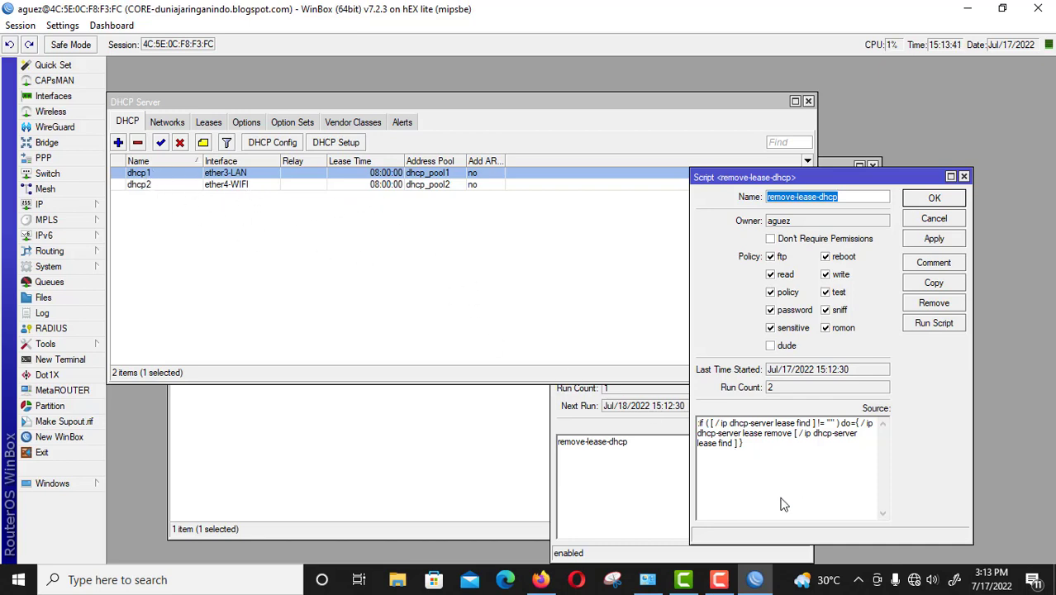
click(734, 444)
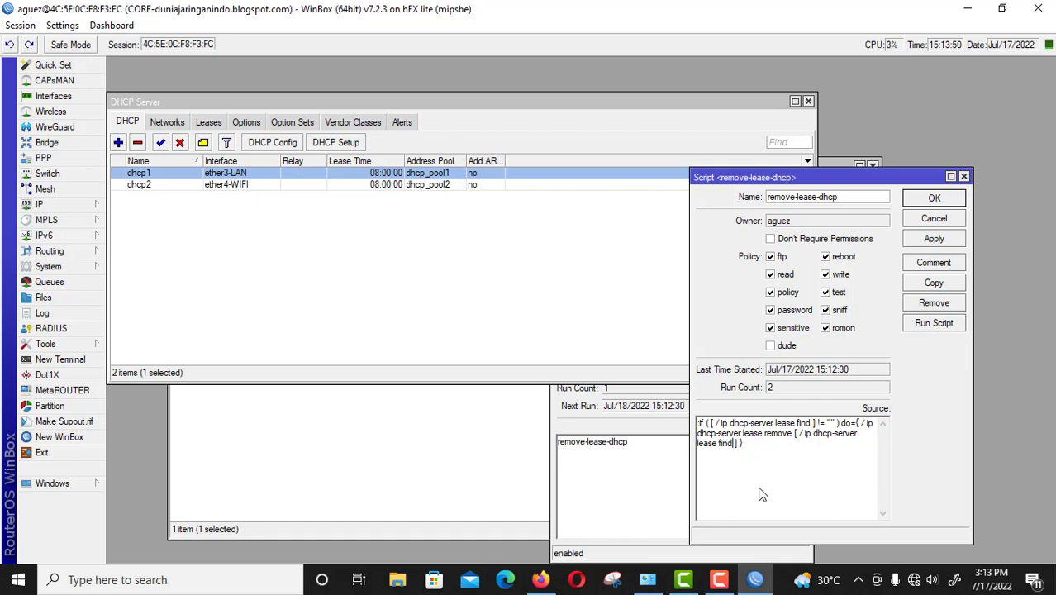
text(=)
Switch to Firefox and read the blog article's comment reply on removing leases from only one DHCP server.
click(551, 580)
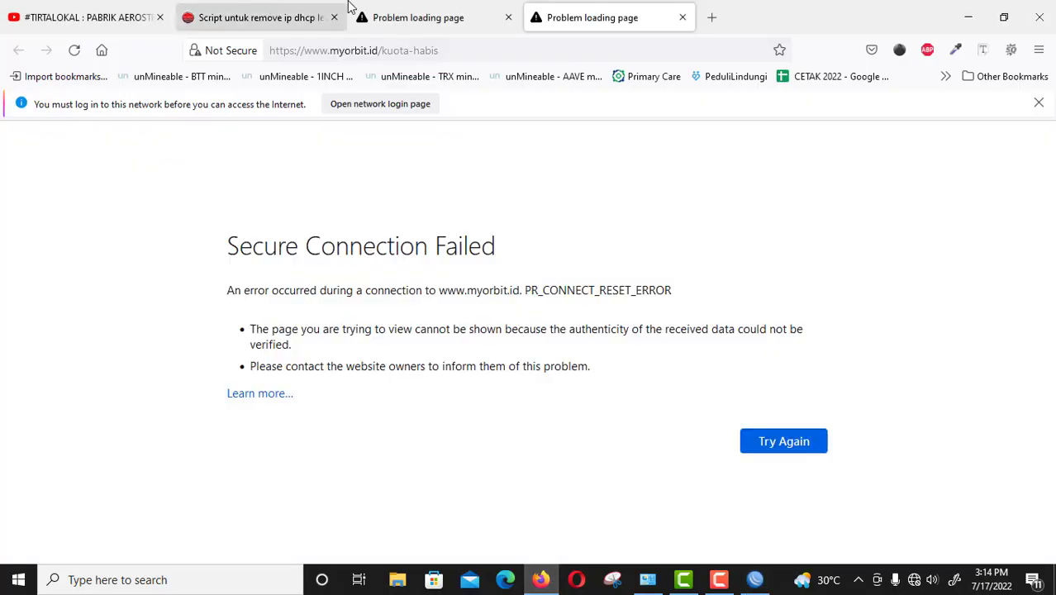
click(255, 10)
scroll(1049, 198, down, 4)
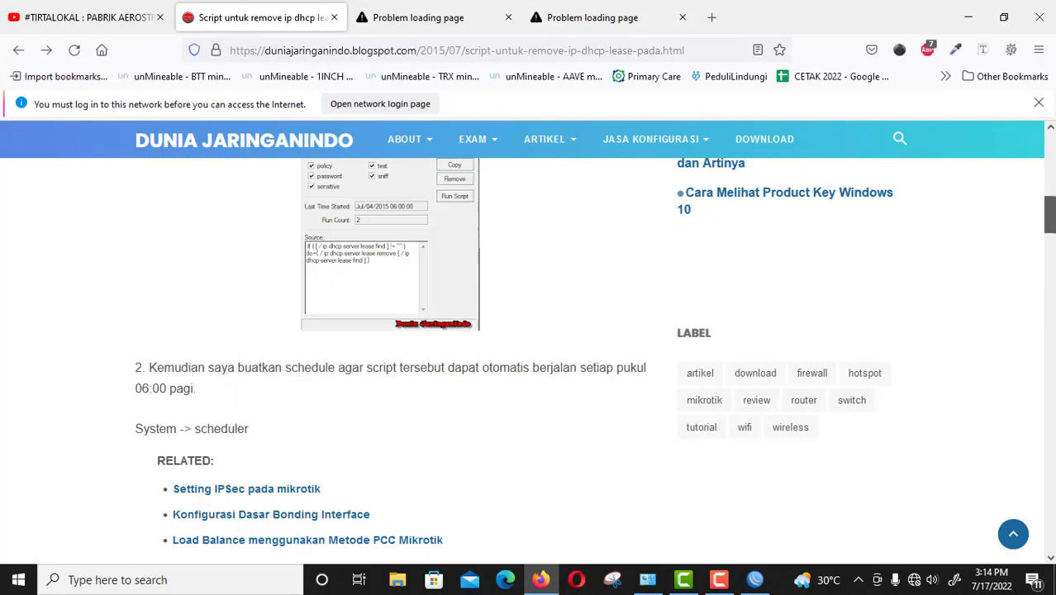
scroll(397, 356, down, 5)
scroll(413, 355, down, 2)
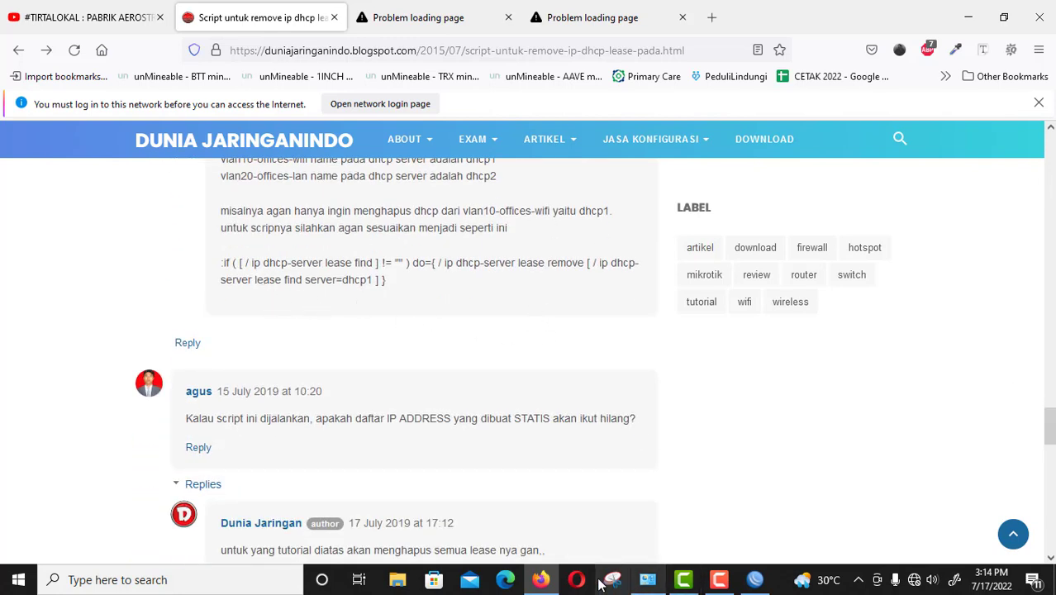
Back in WinBox, complete the script's last find as "find server=dhcp2" and compare it with the article's example in Firefox.
key(alt+Tab)
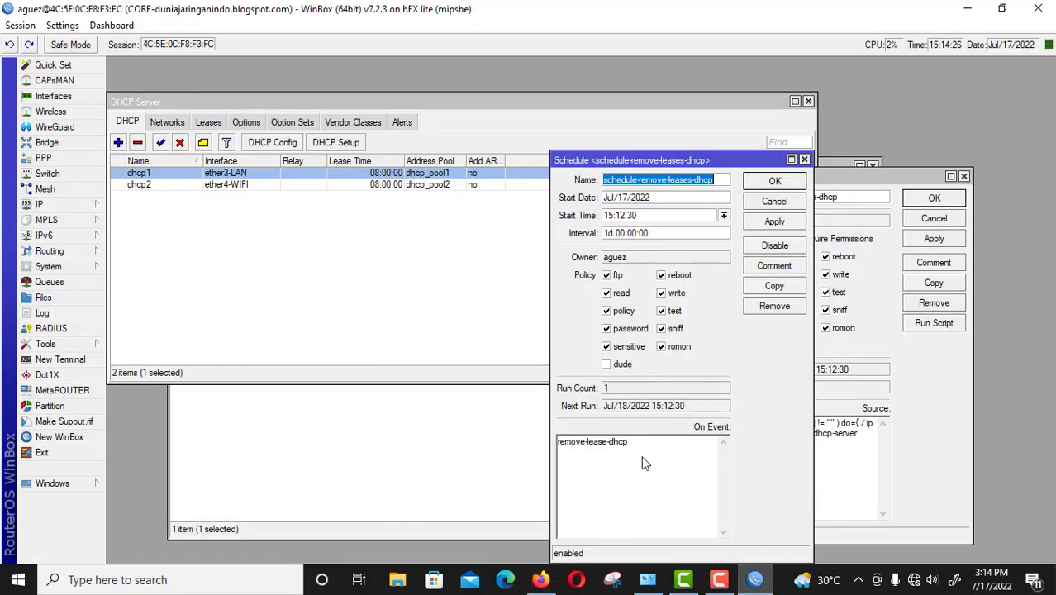
click(905, 434)
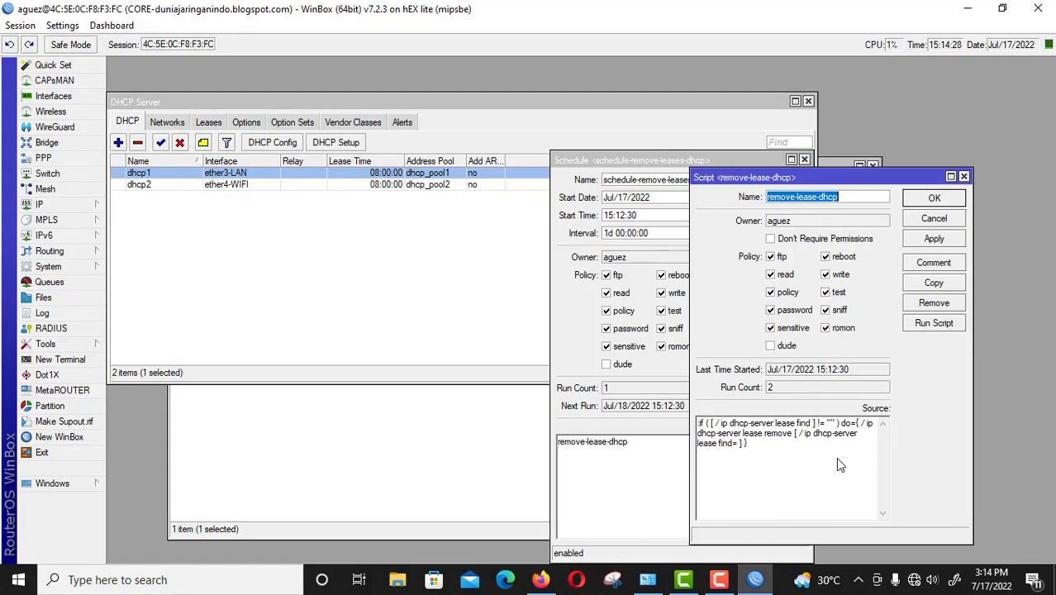
click(733, 444)
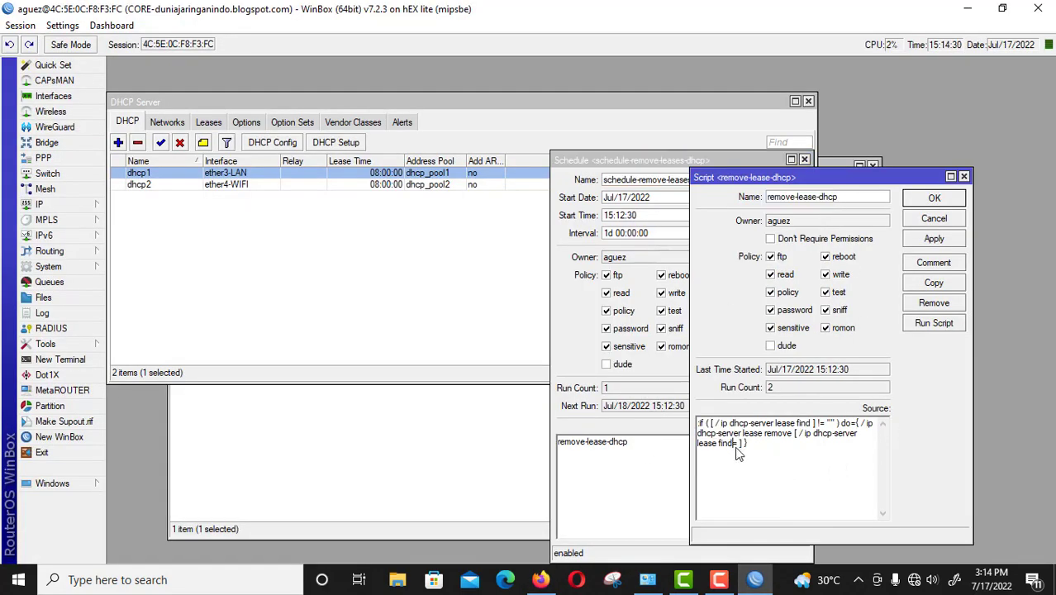
text(server=)
text(dhcp2)
click(552, 584)
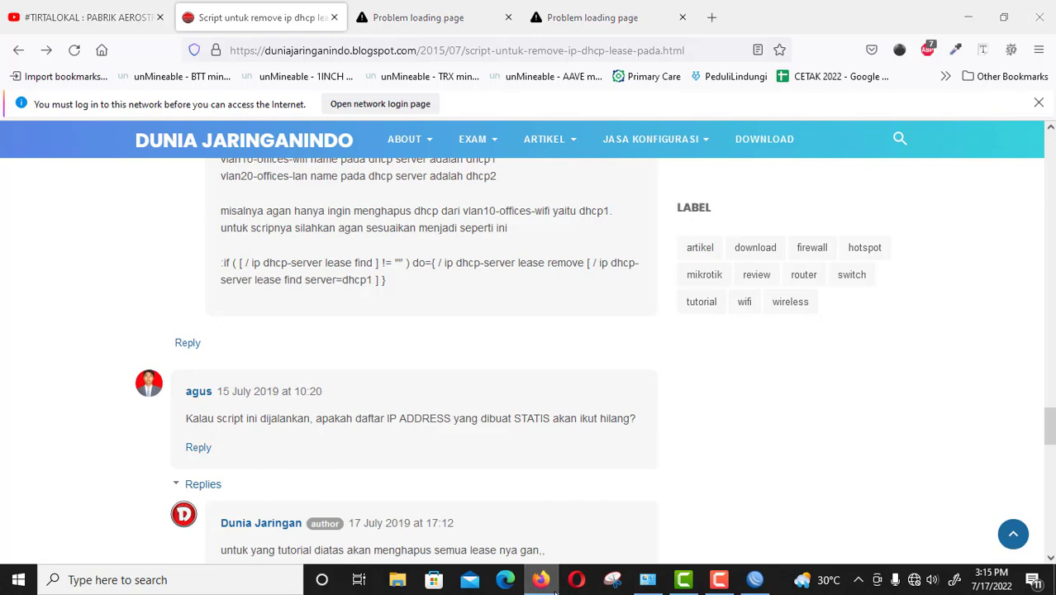
click(553, 591)
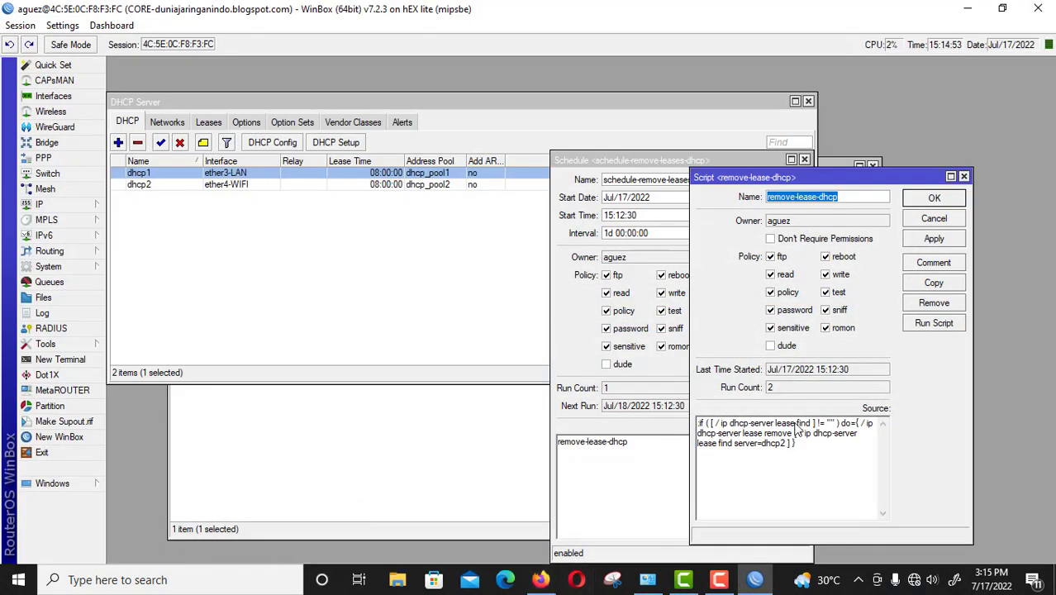